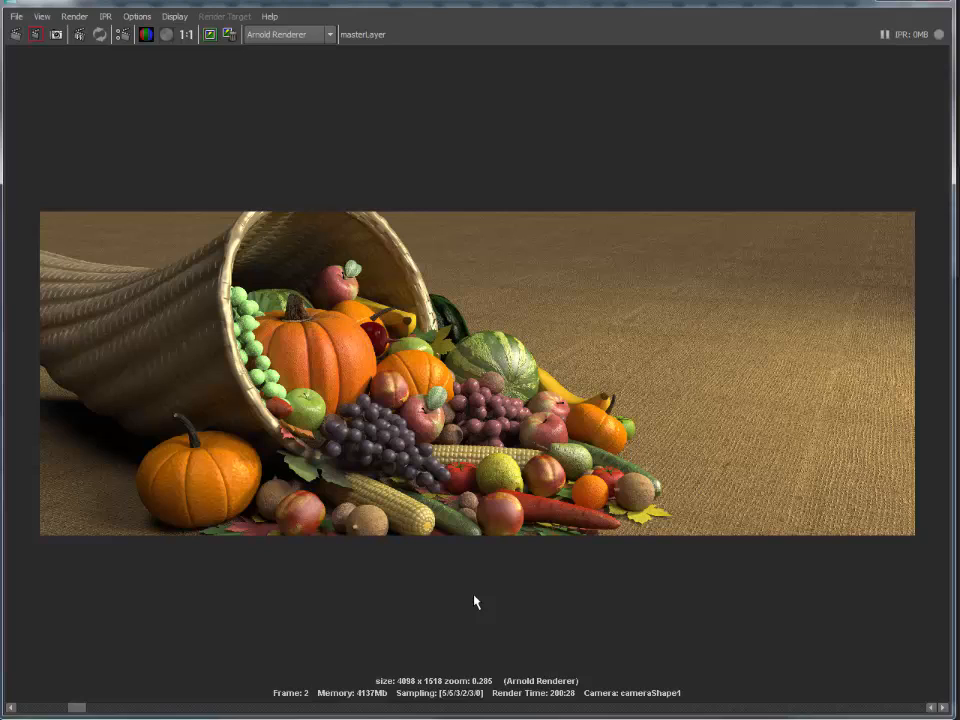
# - Examine the finished Arnold render of the cornucopia at full size, covering the fruit, the basket interior and the whole image
pyautogui.click(186, 37)
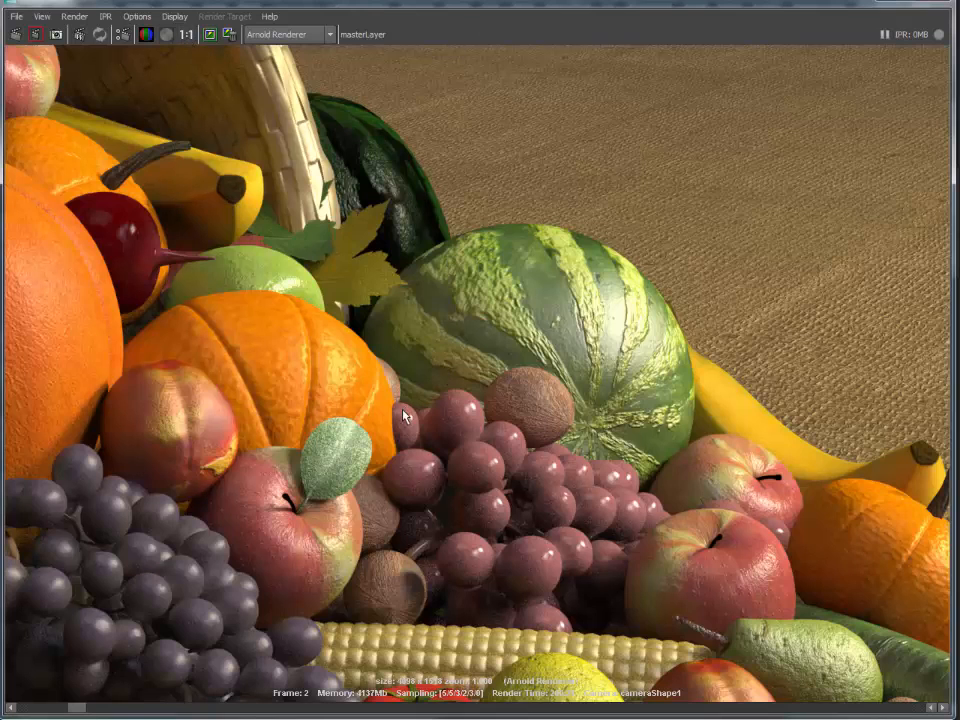
pyautogui.keyDown('alt'); pyautogui.moveTo(408, 458); pyautogui.dragTo(516, 414, button='middle'); pyautogui.keyUp('alt')
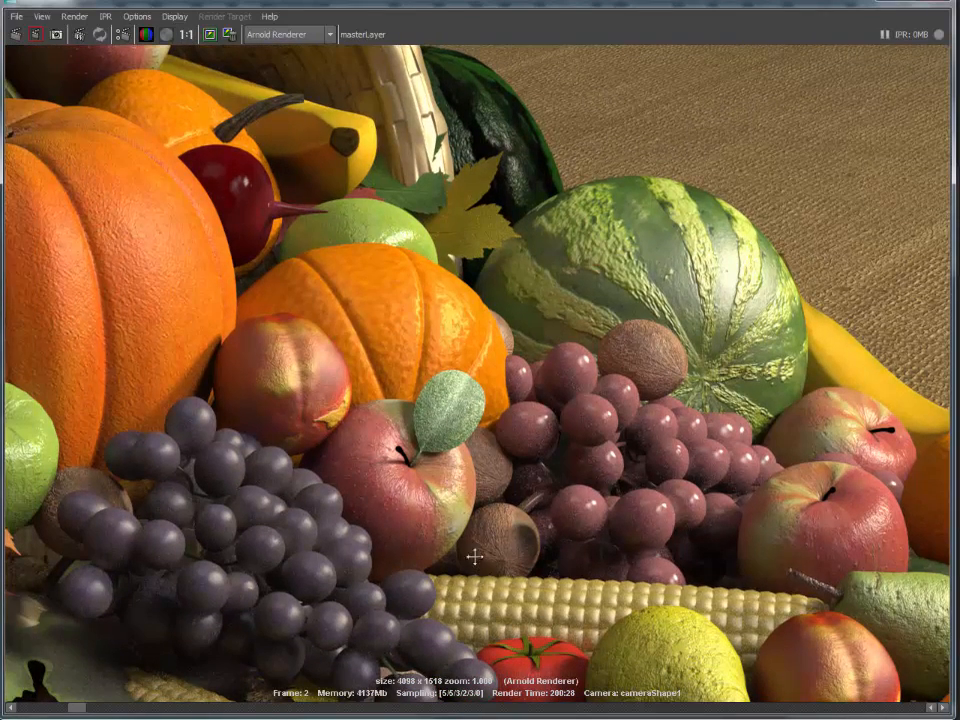
pyautogui.keyDown('alt'); pyautogui.moveTo(474, 554); pyautogui.dragTo(380, 430, button='middle'); pyautogui.keyUp('alt')
pyautogui.keyDown('alt'); pyautogui.moveTo(660, 588); pyautogui.dragTo(527, 445, button='middle'); pyautogui.keyUp('alt')
pyautogui.keyDown('alt'); pyautogui.moveTo(686, 468); pyautogui.dragTo(613, 481, button='middle'); pyautogui.keyUp('alt')
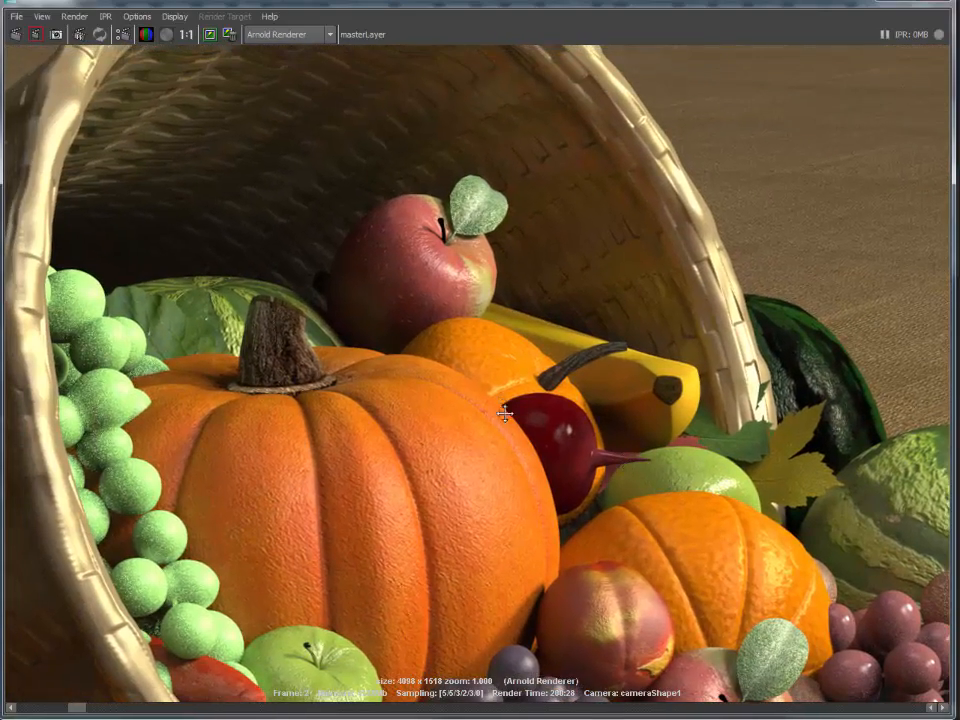
pyautogui.keyDown('alt'); pyautogui.moveTo(505, 413); pyautogui.dragTo(424, 254, button='middle'); pyautogui.keyUp('alt')
pyautogui.scroll(-10, 457, 308)
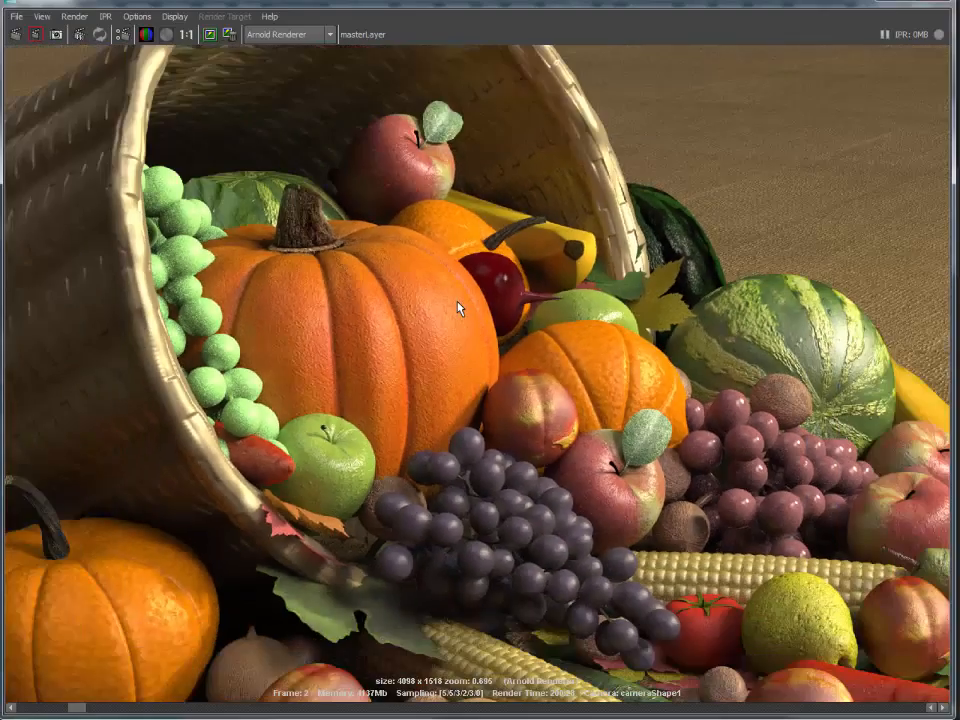
pyautogui.scroll(1, 457, 308)
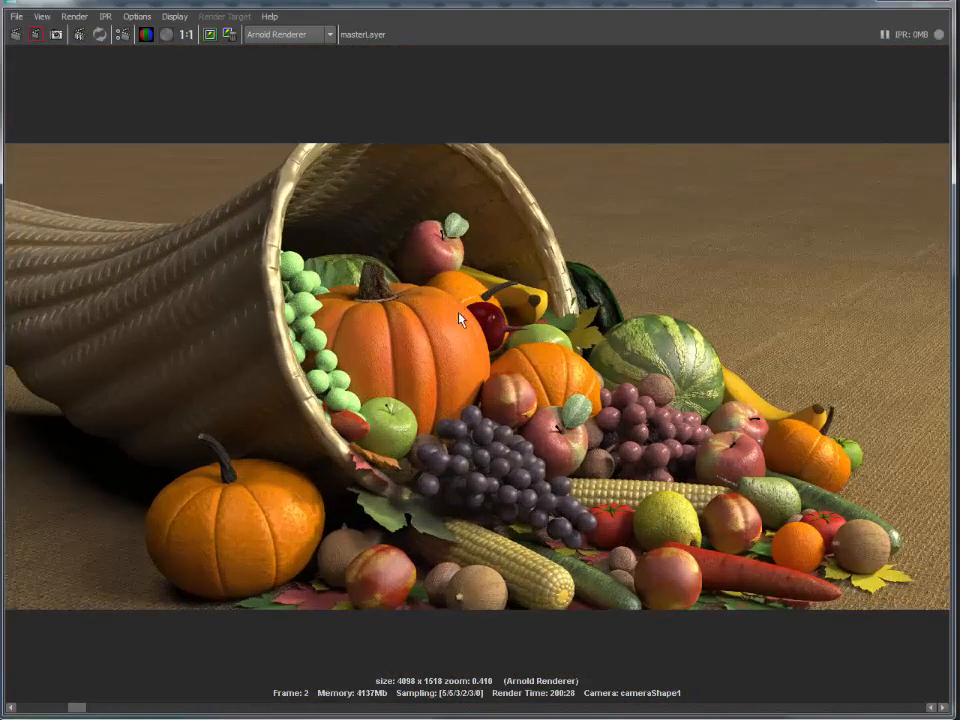
pyautogui.keyDown('alt'); pyautogui.moveTo(514, 307); pyautogui.dragTo(463, 317, button='middle'); pyautogui.keyUp('alt')
pyautogui.scroll(-3, 463, 317)
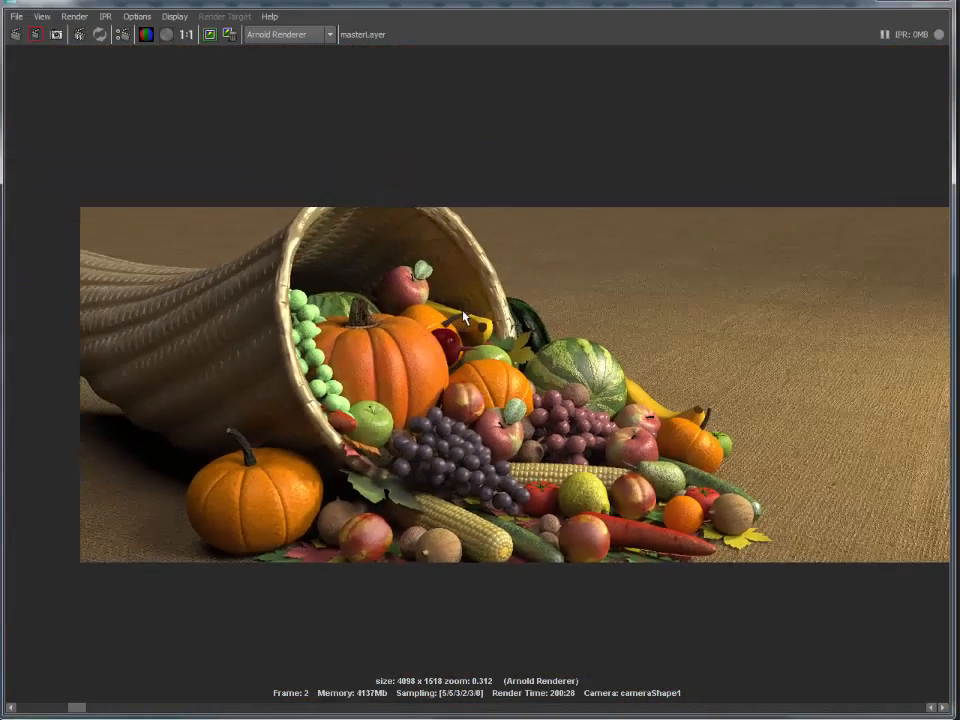
# - Put the render view aside and display the cornucopia scene as plain shaded models without textures
pyautogui.click(884, 5)
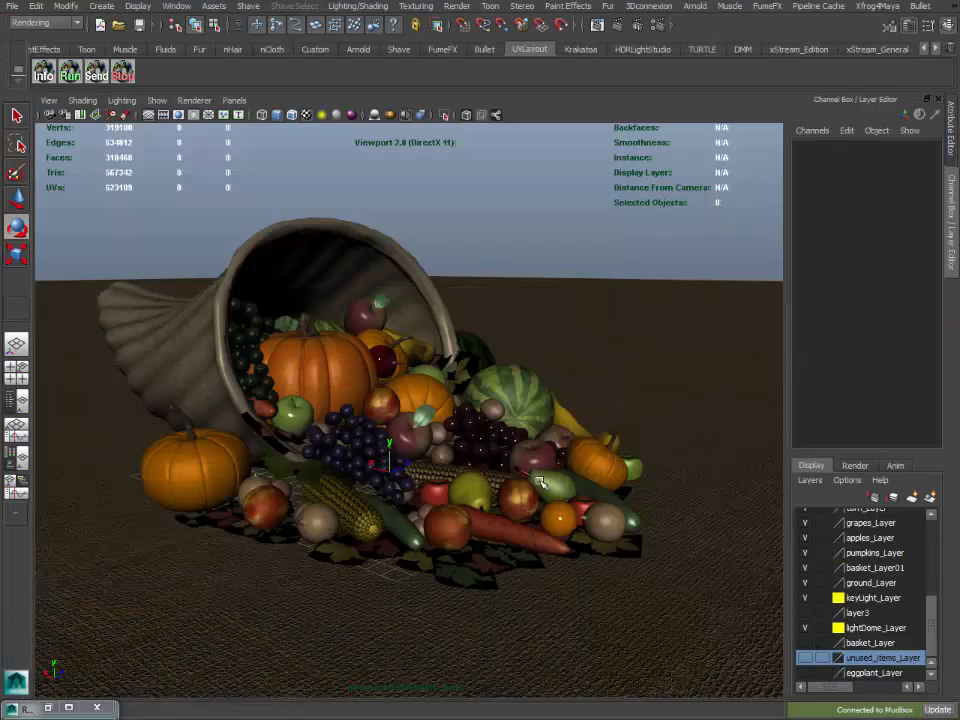
pyautogui.keyDown('alt'); pyautogui.moveTo(610, 472); pyautogui.dragTo(366, 459); pyautogui.keyUp('alt')
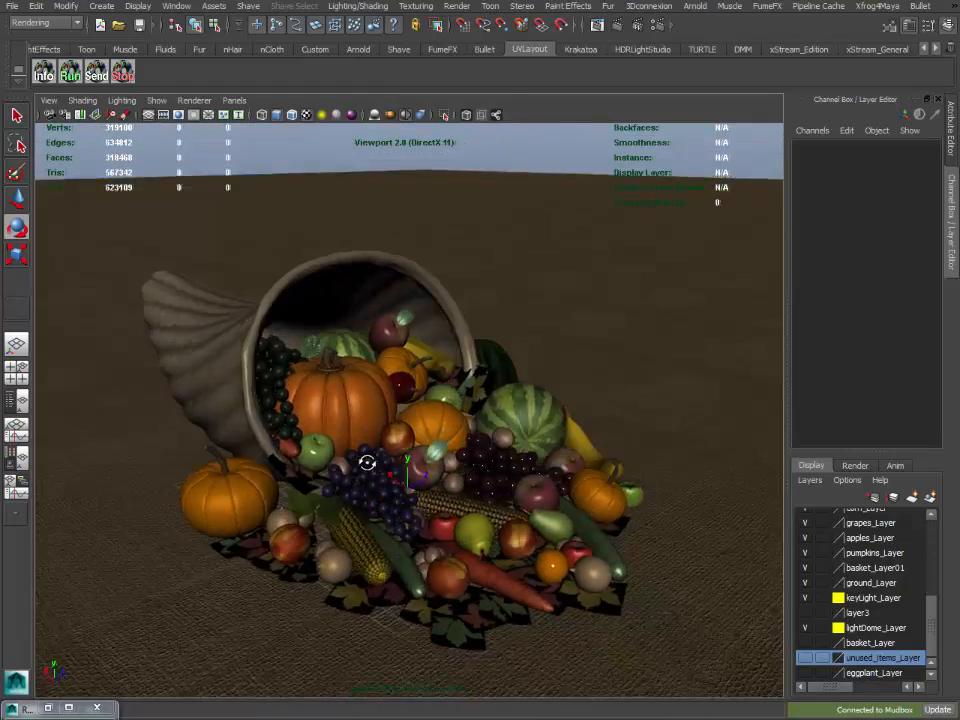
pyautogui.click(155, 101)
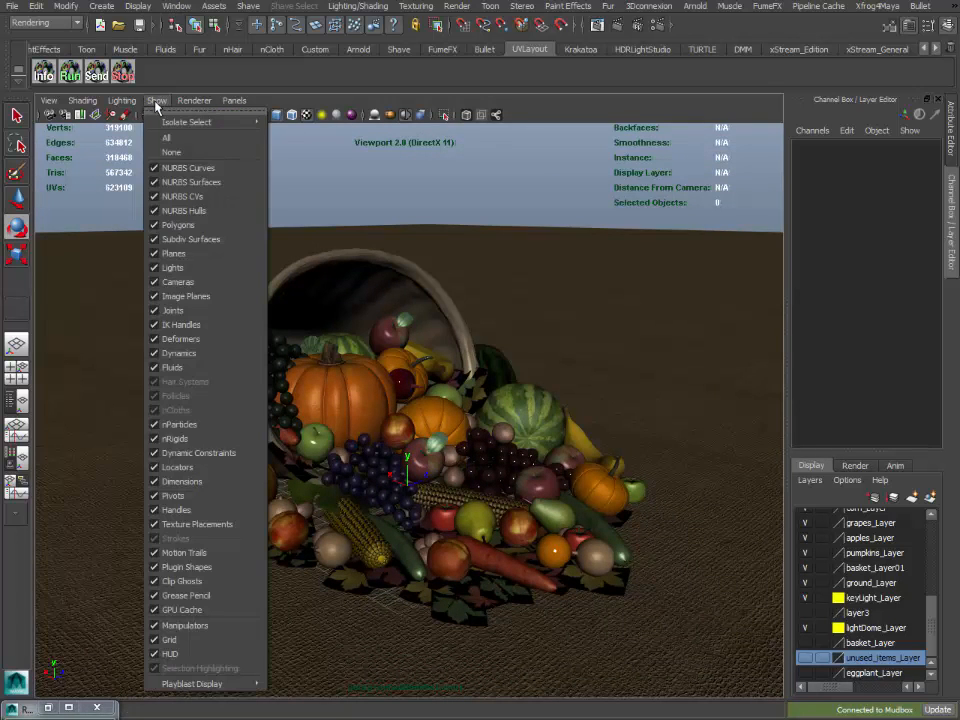
pyautogui.click(268, 60)
pyautogui.click(292, 115)
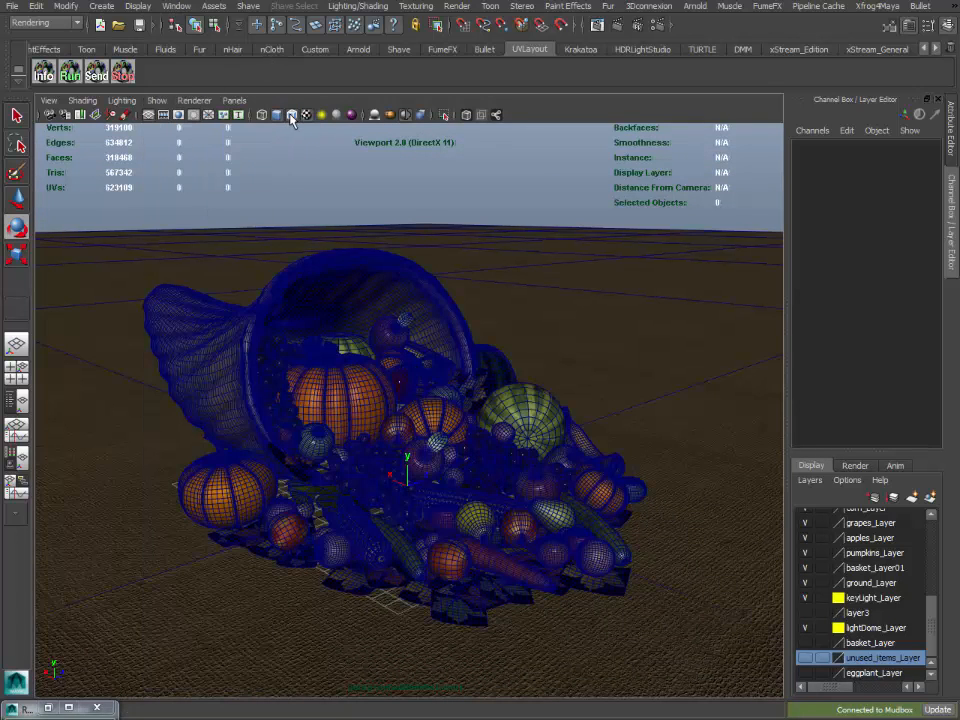
pyautogui.click(294, 115)
pyautogui.press('5')
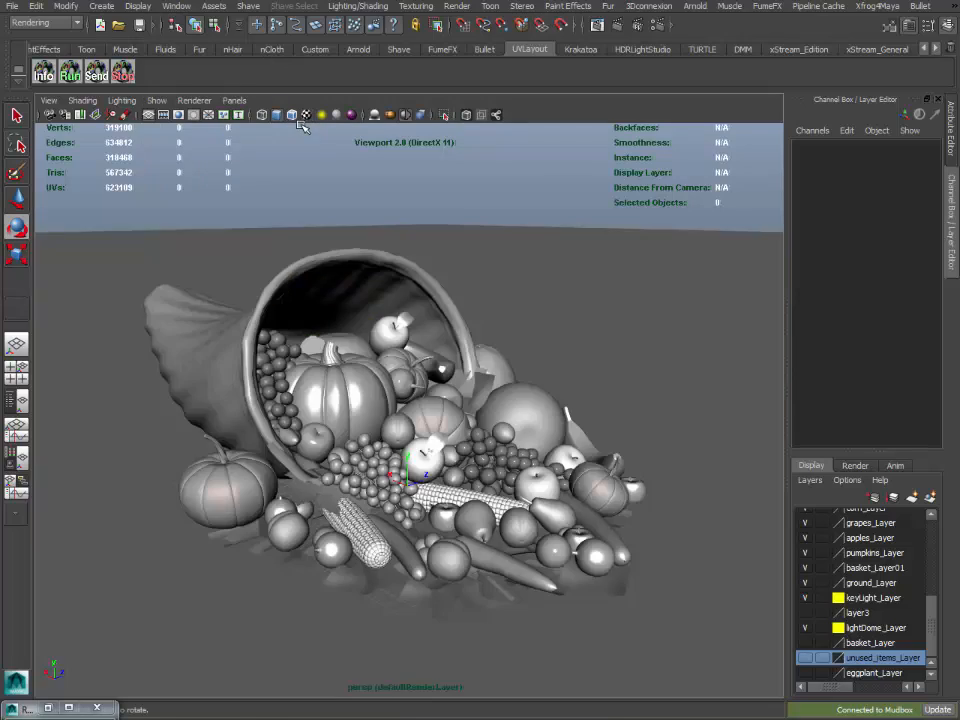
# - Inspect the untextured models from several angles, selecting a watermelon, the basket and the large pumpkin
pyautogui.keyDown('alt'); pyautogui.moveTo(358, 442); pyautogui.dragTo(402, 434); pyautogui.keyUp('alt')
pyautogui.keyDown('alt'); pyautogui.moveTo(402, 434); pyautogui.dragTo(485, 438, button='right'); pyautogui.keyUp('alt')
pyautogui.keyDown('alt'); pyautogui.moveTo(485, 438); pyautogui.dragTo(453, 443); pyautogui.keyUp('alt')
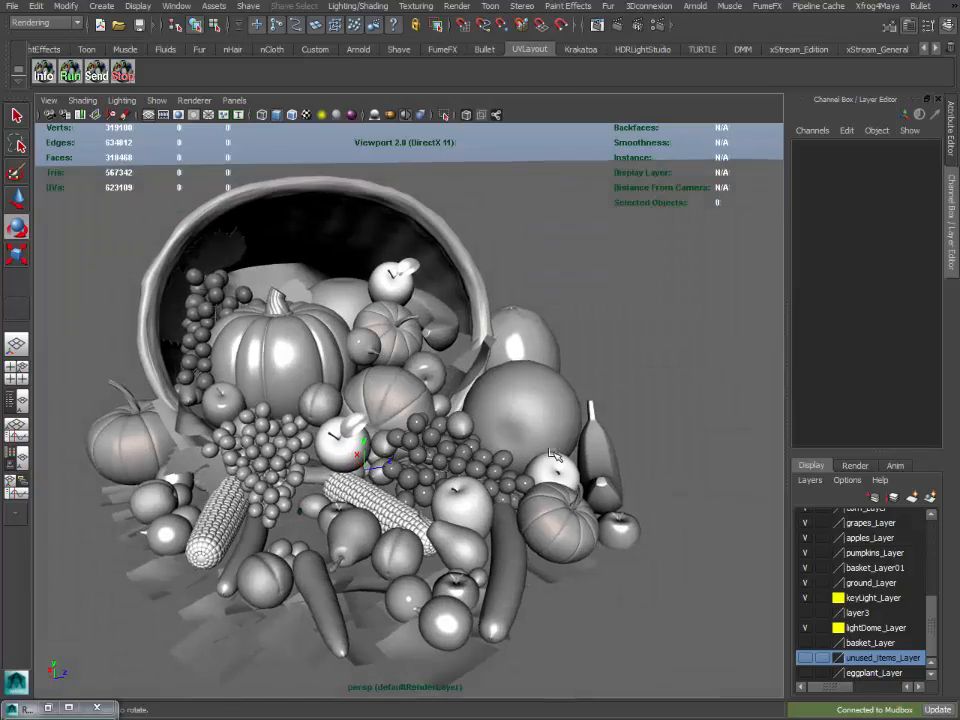
pyautogui.keyDown('alt'); pyautogui.moveTo(552, 455); pyautogui.dragTo(432, 420); pyautogui.keyUp('alt')
pyautogui.click(430, 418)
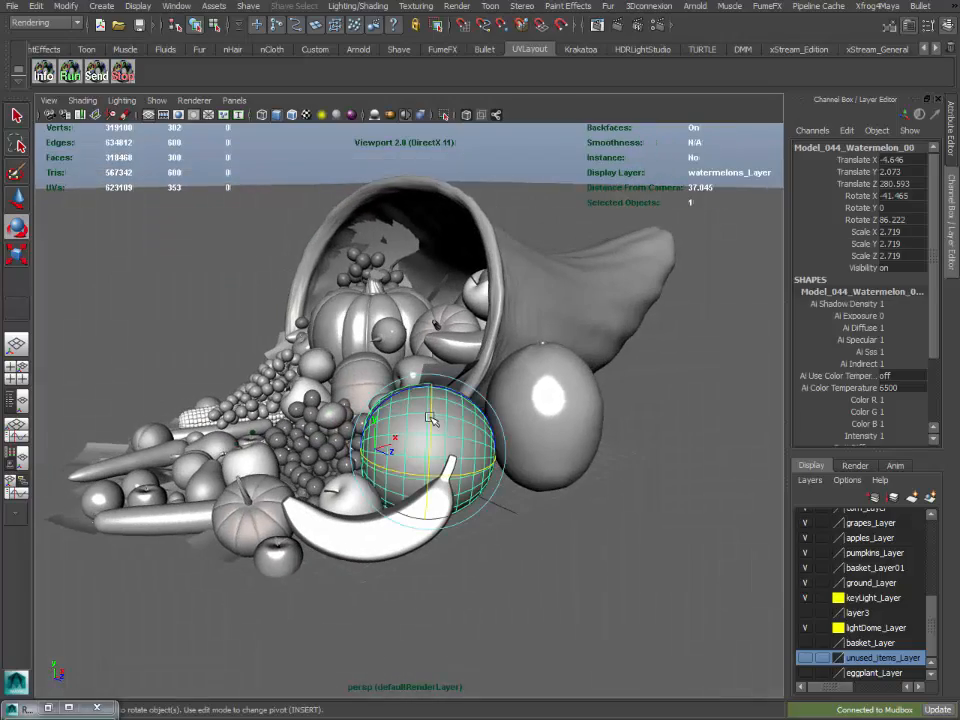
pyautogui.click(563, 397)
pyautogui.click(564, 265)
pyautogui.press('f')
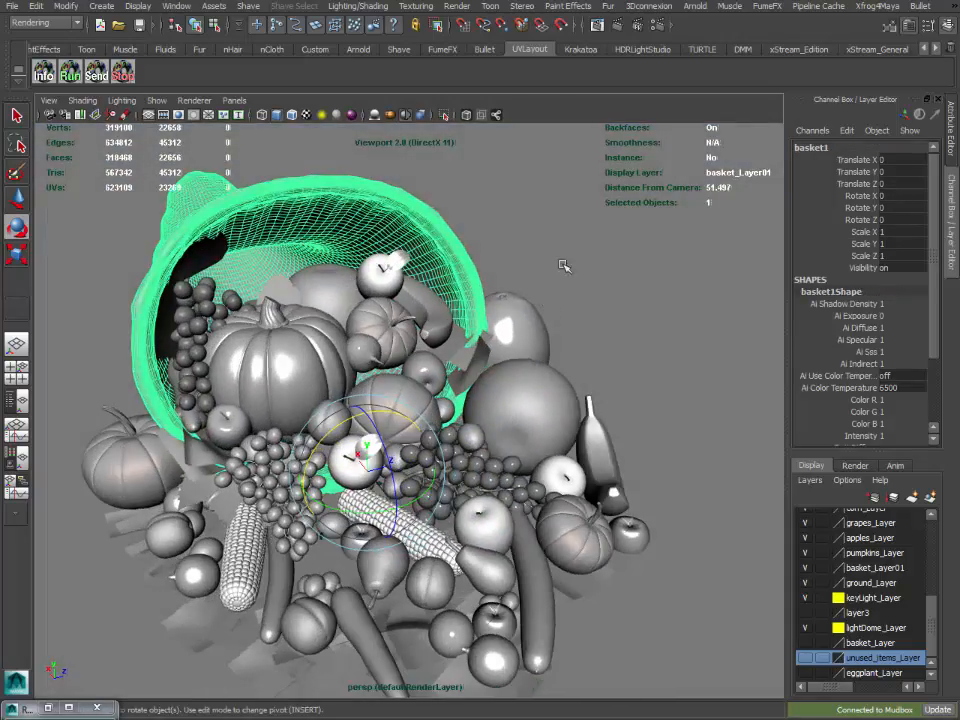
pyautogui.click(571, 253)
pyautogui.keyDown('alt'); pyautogui.moveTo(255, 360); pyautogui.dragTo(640, 277); pyautogui.keyUp('alt')
pyautogui.click(328, 340)
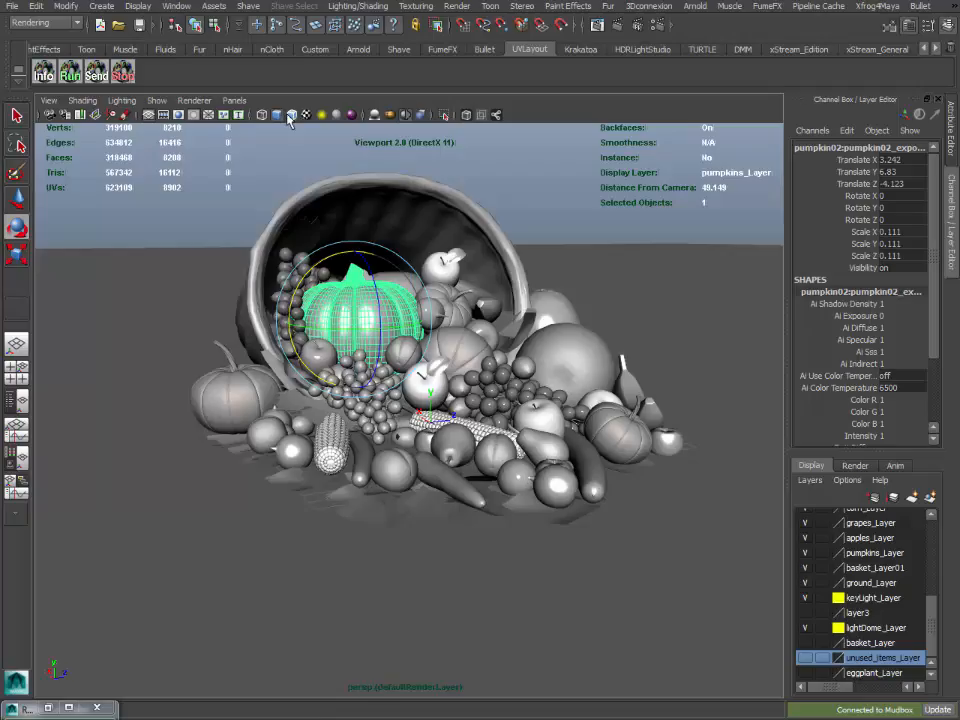
# - Overlay the wireframe on the shaded models to inspect their topology, and restore the textured display
pyautogui.click(291, 114)
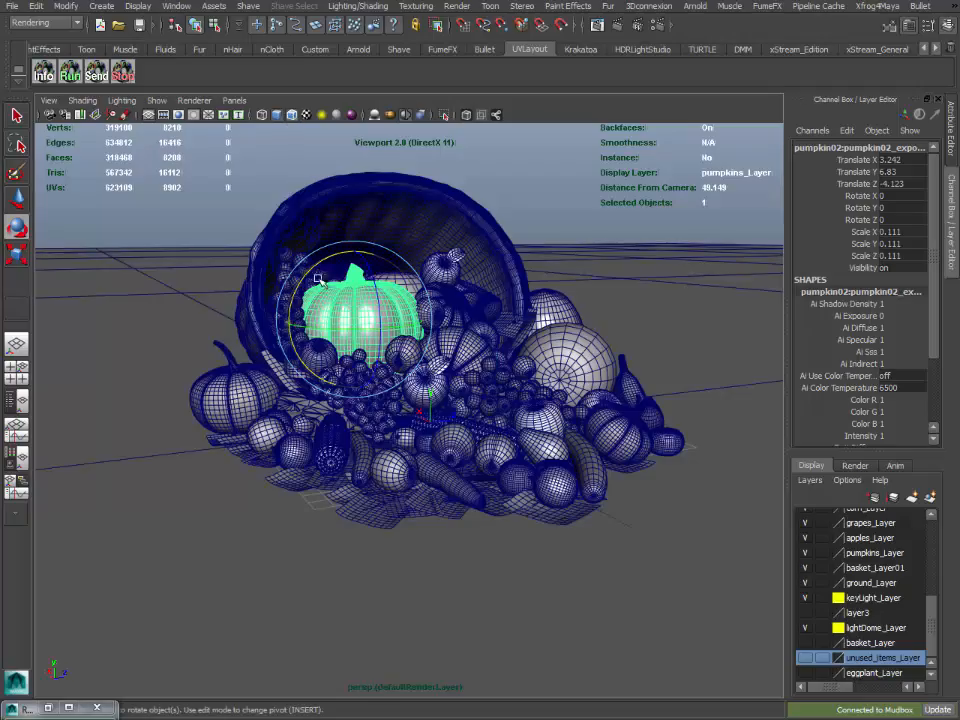
pyautogui.click(589, 229)
pyautogui.keyDown('alt'); pyautogui.moveTo(589, 229); pyautogui.dragTo(354, 231); pyautogui.keyUp('alt')
pyautogui.scroll(3, 566, 381)
pyautogui.scroll(-3, 536, 369)
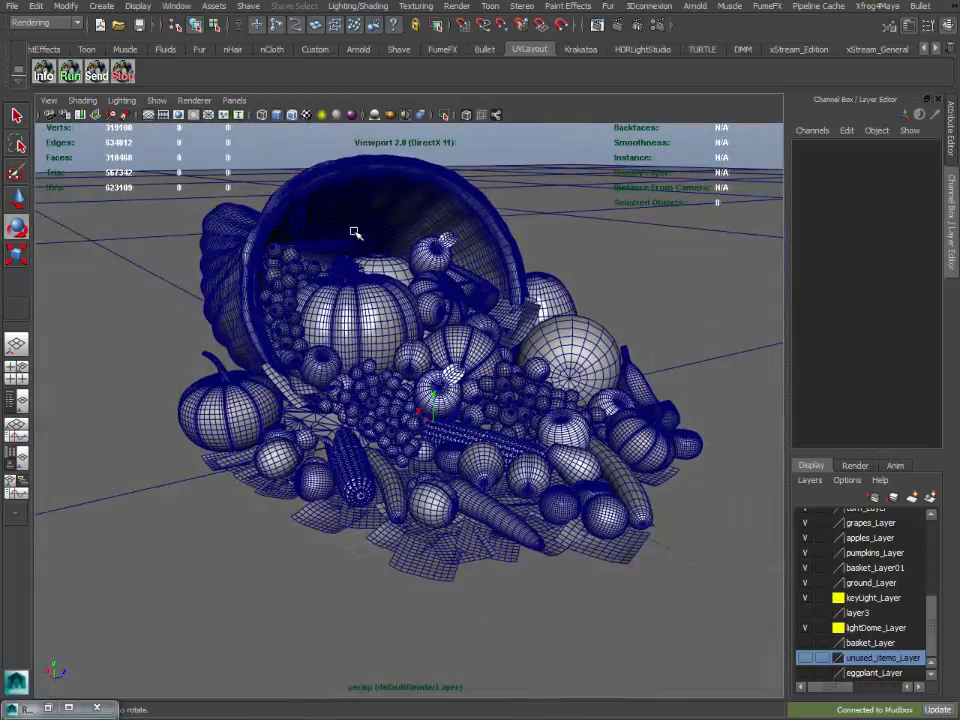
pyautogui.click(307, 116)
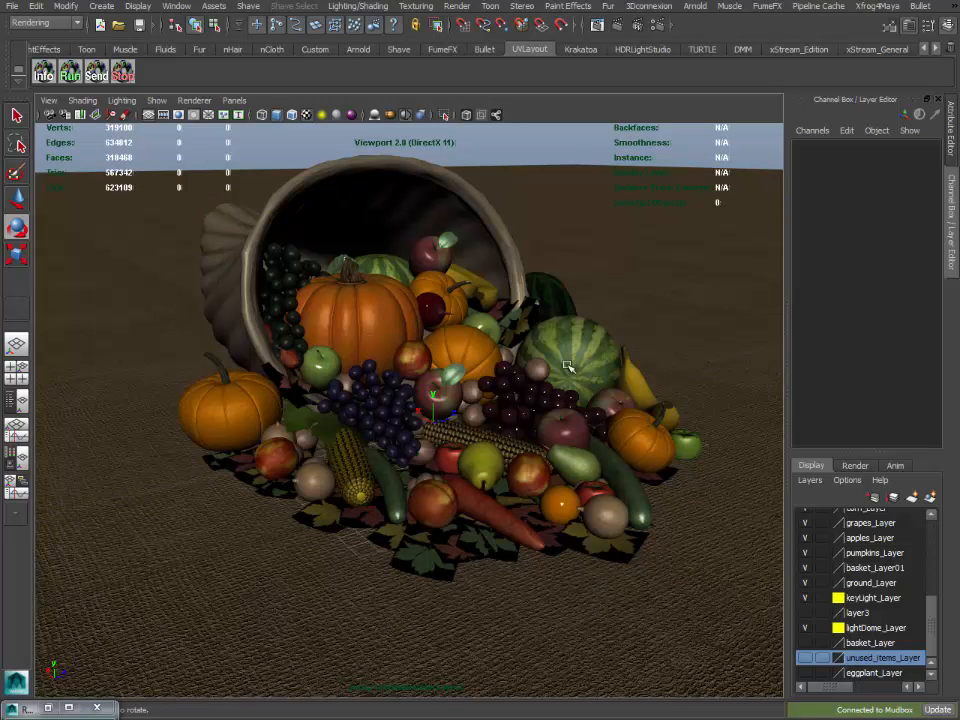
pyautogui.keyDown('alt'); pyautogui.moveTo(568, 366); pyautogui.dragTo(564, 380, button='middle'); pyautogui.keyUp('alt')
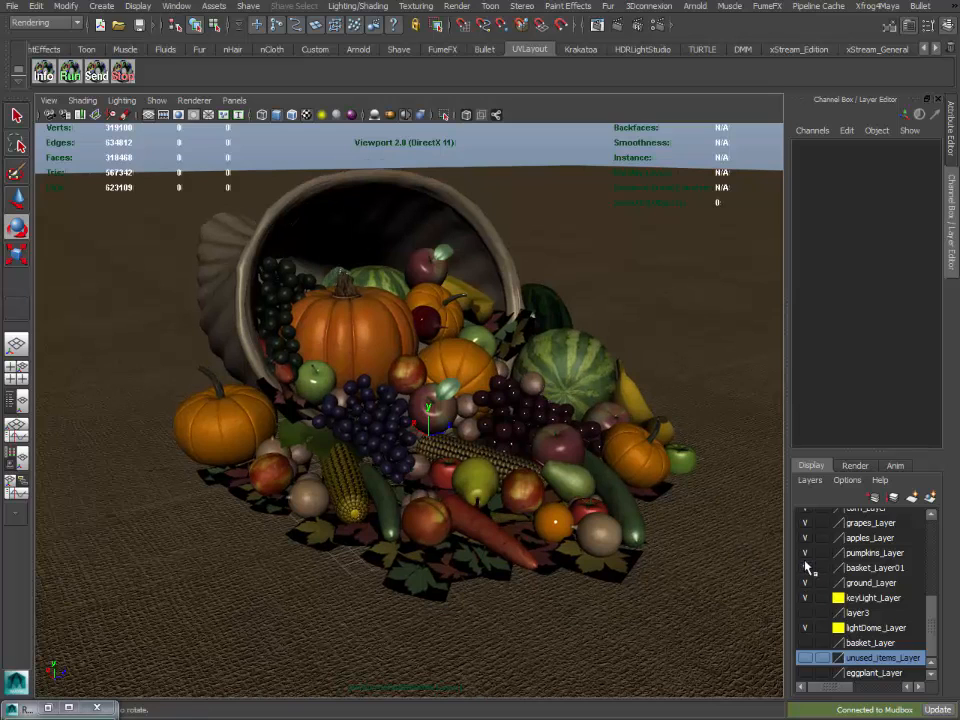
# - Hide the oranges, tomatoes, onions, carrot and banana layers
pyautogui.scroll(5, 808, 560)
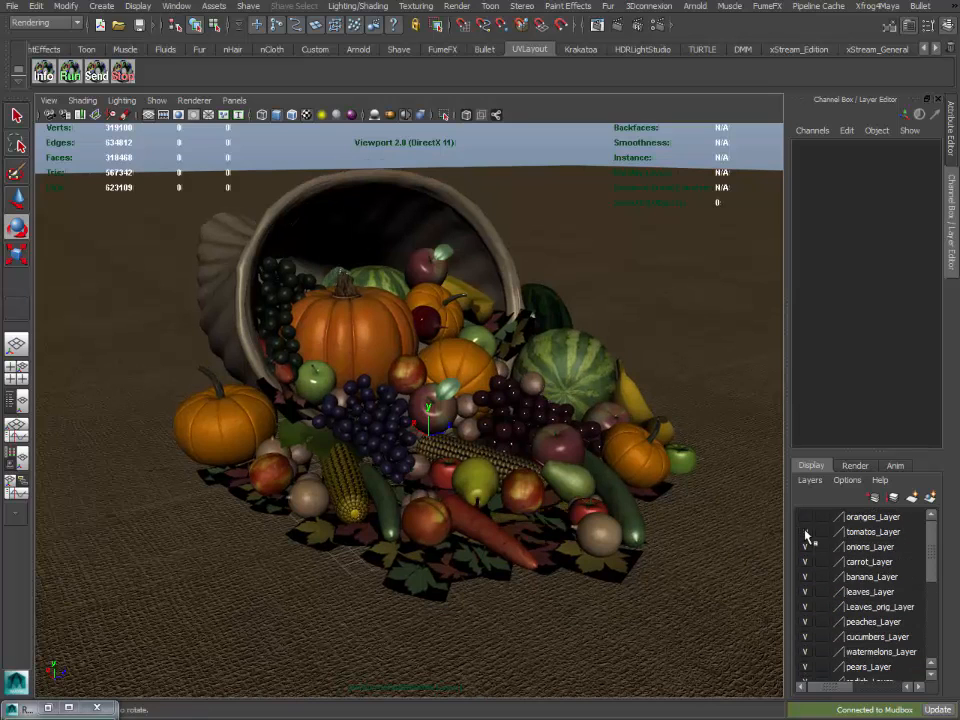
pyautogui.click(805, 532)
pyautogui.click(805, 547)
pyautogui.click(805, 565)
pyautogui.click(805, 576)
pyautogui.click(806, 562)
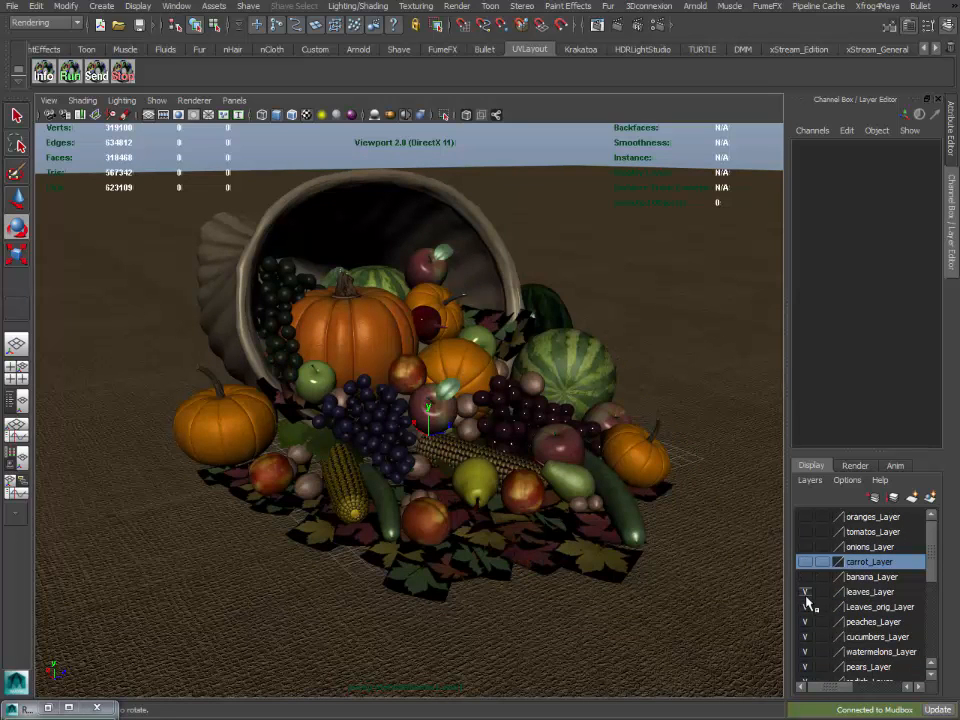
# - Hide the two leaves layers, the peaches layer and the cucumbers layer
pyautogui.click(806, 595)
pyautogui.click(806, 609)
pyautogui.click(806, 595)
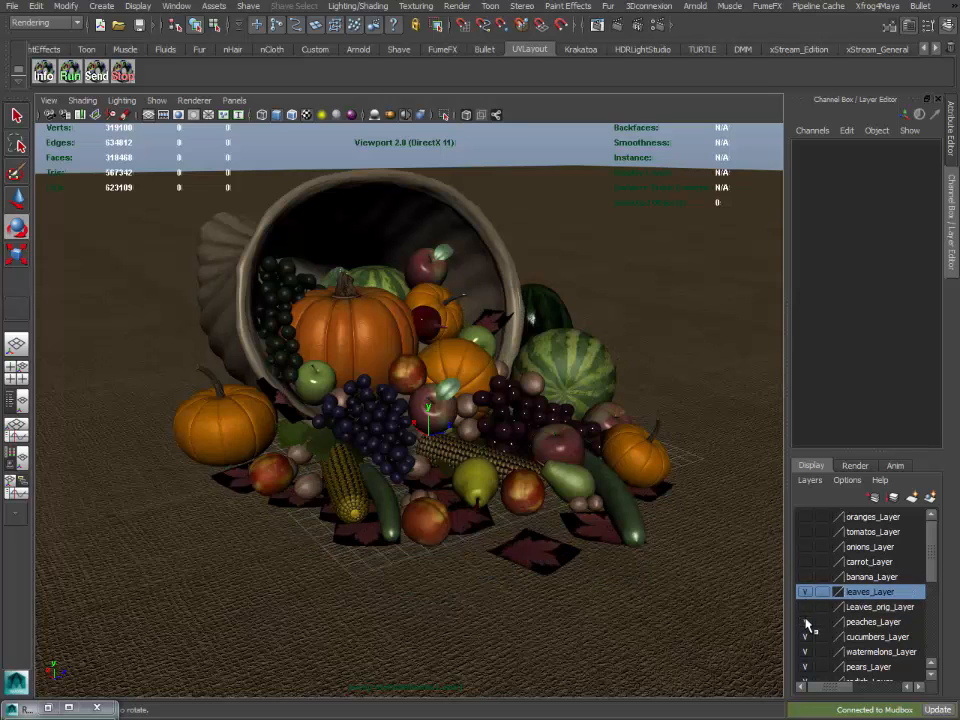
pyautogui.click(806, 621)
pyautogui.click(806, 594)
pyautogui.click(806, 634)
# - Hide the watermelons, pears, radish and pecans layers
pyautogui.scroll(-1, 833, 611)
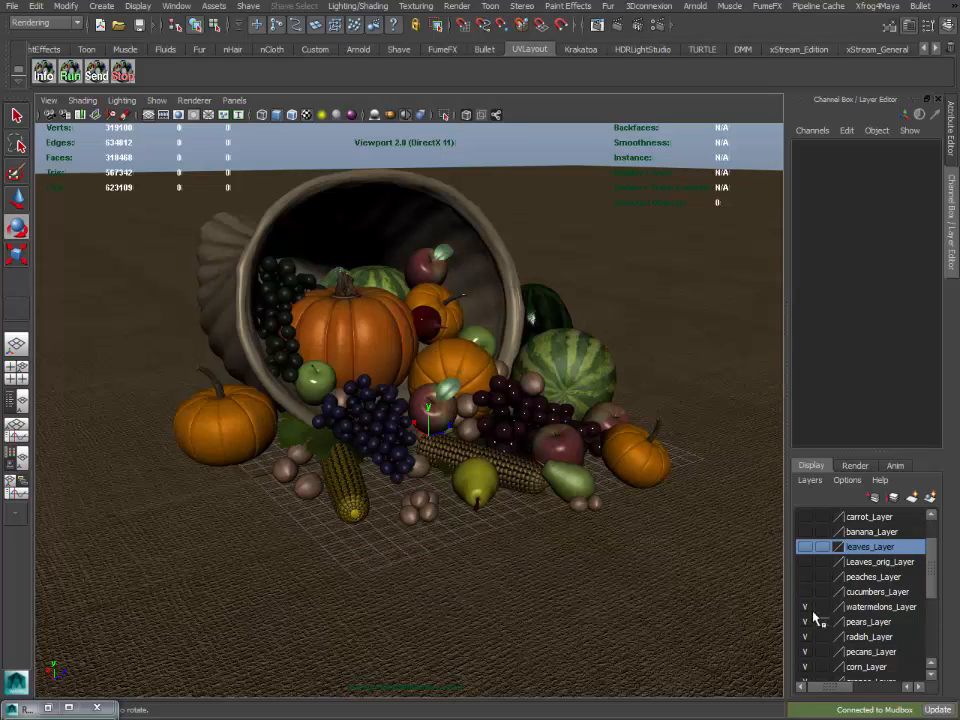
pyautogui.click(805, 607)
pyautogui.click(806, 622)
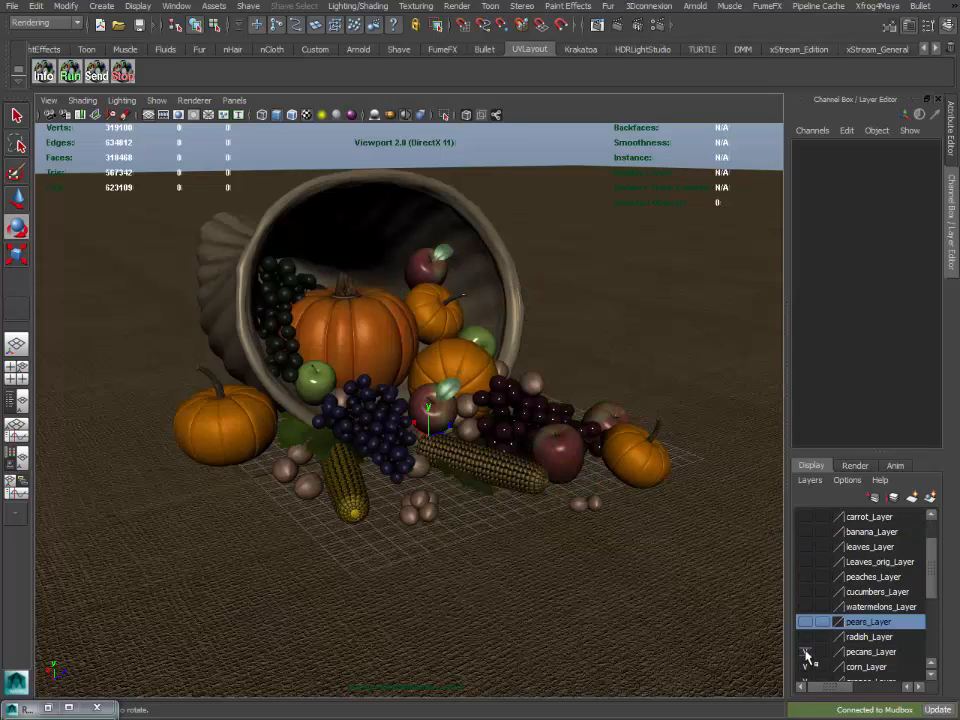
pyautogui.click(805, 652)
# - Hide the corn, grapes, apples and pumpkins layers, leaving the basket and ground displayed
pyautogui.scroll(-1, 820, 627)
pyautogui.click(806, 623)
pyautogui.click(806, 637)
pyautogui.scroll(-2, 821, 639)
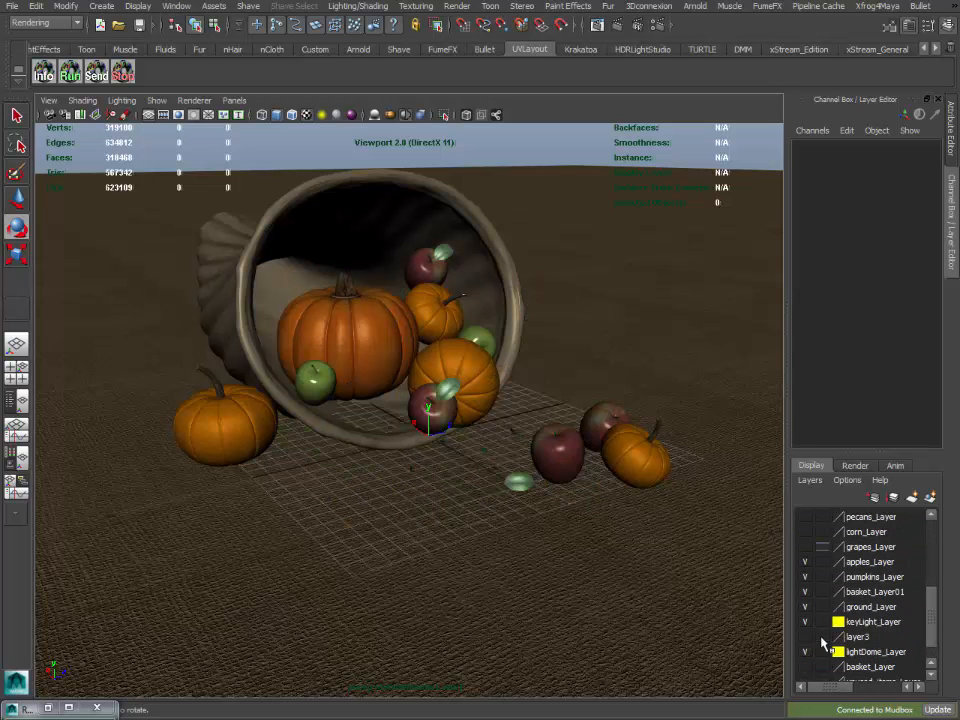
pyautogui.click(805, 562)
pyautogui.click(805, 577)
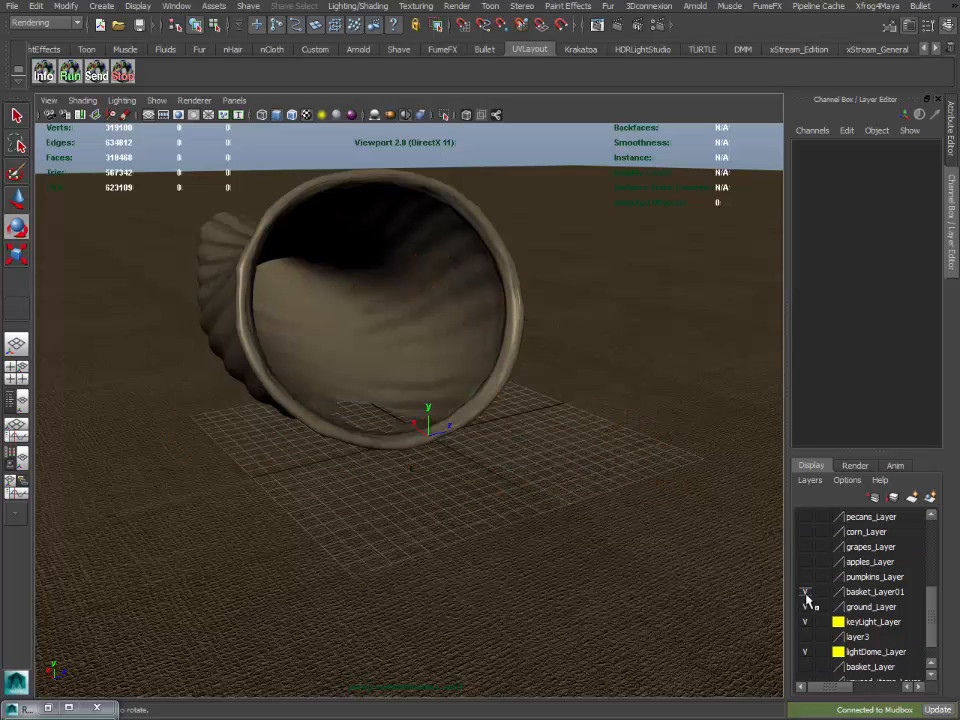
# - Examine the basket's shape and mesh from several angles with the basket selected, and deselect it
pyautogui.keyDown('alt'); pyautogui.moveTo(461, 454); pyautogui.dragTo(590, 365); pyautogui.keyUp('alt')
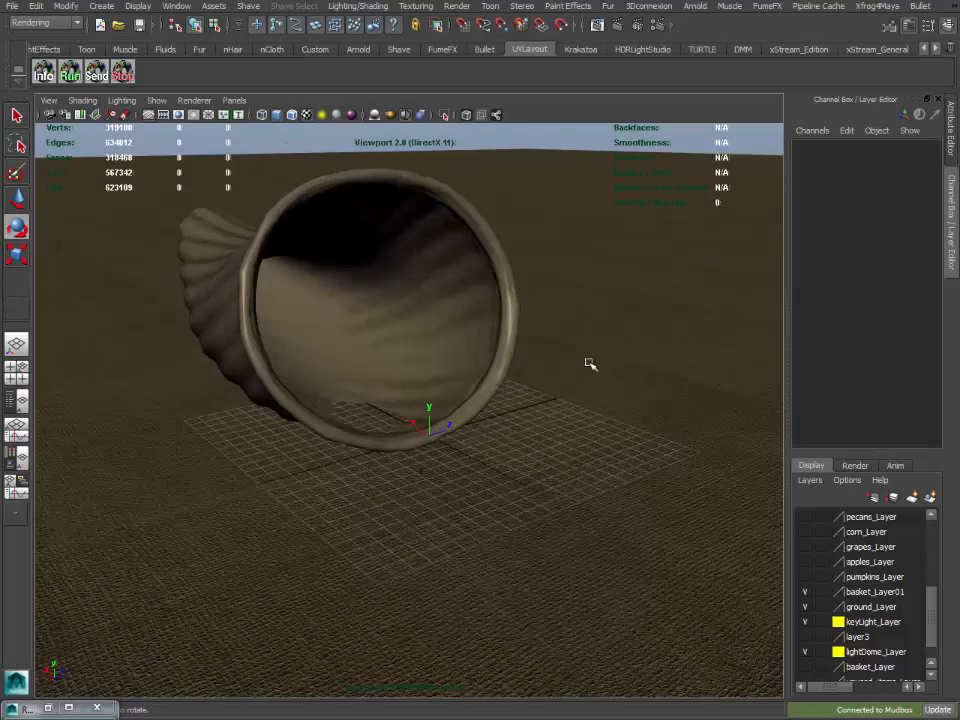
pyautogui.keyDown('alt'); pyautogui.moveTo(489, 446); pyautogui.dragTo(556, 422, button='middle'); pyautogui.keyUp('alt')
pyautogui.keyDown('alt'); pyautogui.moveTo(486, 437); pyautogui.dragTo(536, 437); pyautogui.keyUp('alt')
pyautogui.click(341, 303)
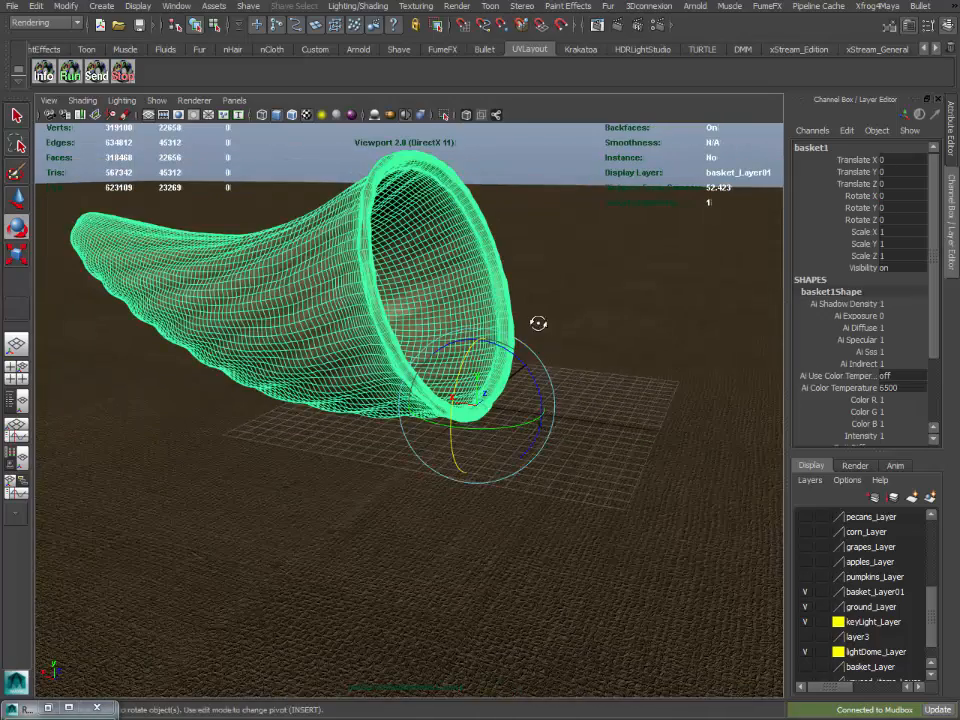
pyautogui.keyDown('alt'); pyautogui.moveTo(538, 323); pyautogui.dragTo(298, 544); pyautogui.keyUp('alt')
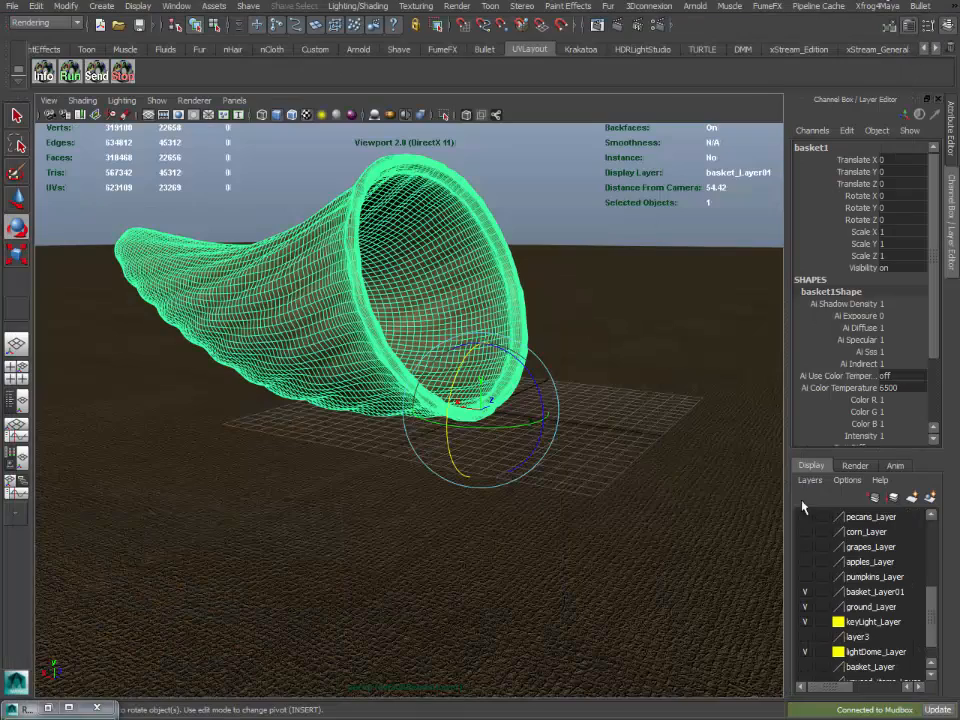
pyautogui.click(628, 232)
# - Show the pumpkins layer and review the pumpkins' placement in and around the basket
pyautogui.keyDown('alt'); pyautogui.moveTo(496, 384); pyautogui.dragTo(460, 438, button='middle'); pyautogui.keyUp('alt')
pyautogui.click(805, 577)
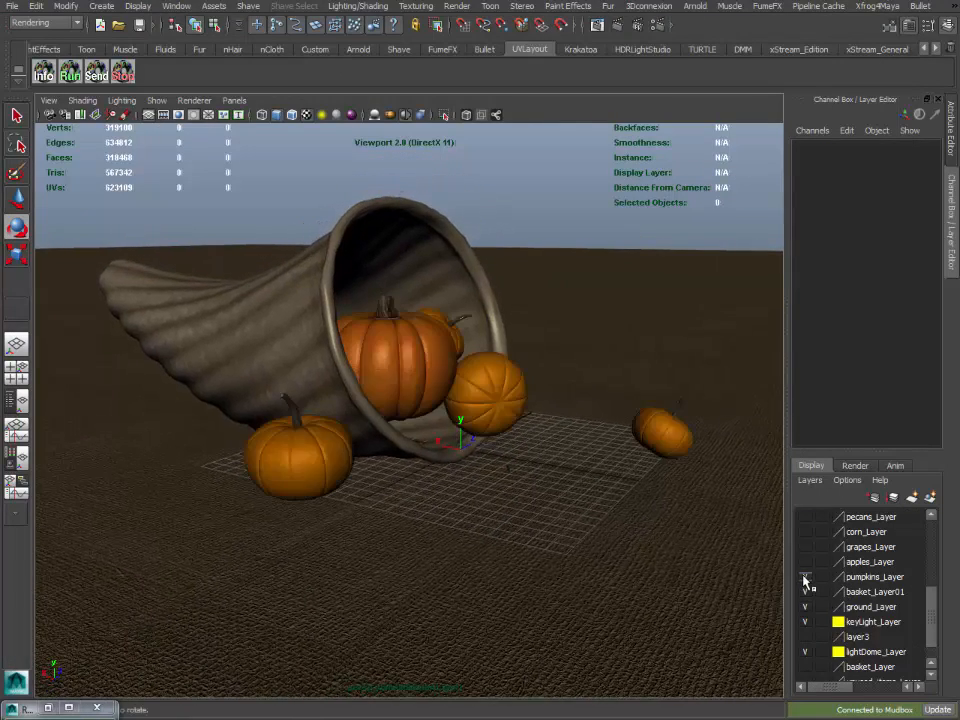
pyautogui.keyDown('alt'); pyautogui.moveTo(677, 514); pyautogui.dragTo(579, 512); pyautogui.keyUp('alt')
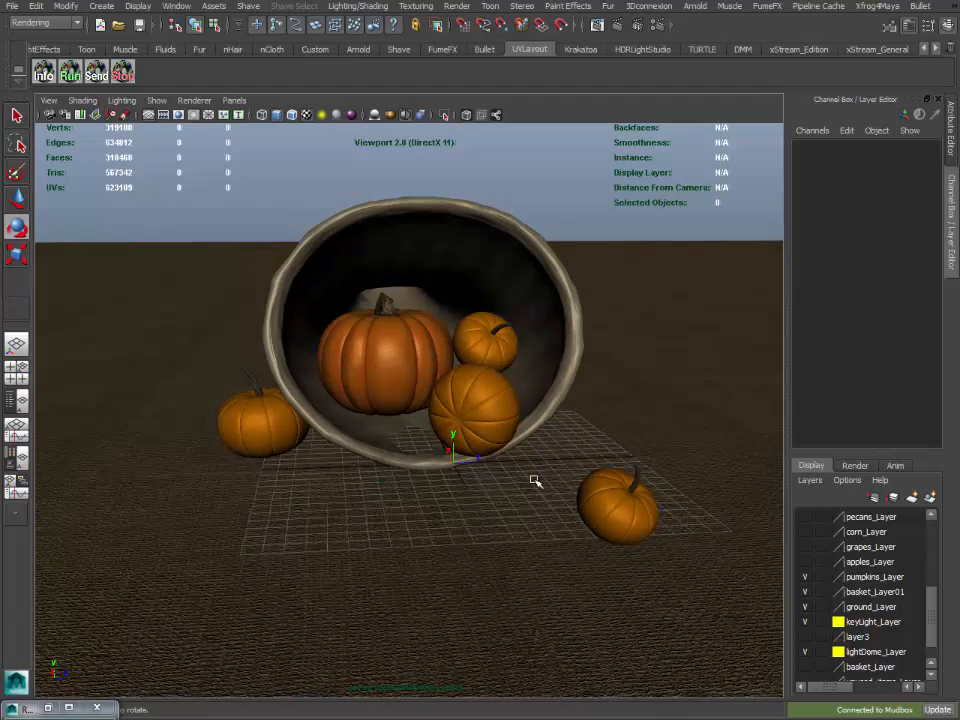
pyautogui.keyDown('alt'); pyautogui.moveTo(527, 486); pyautogui.dragTo(508, 362); pyautogui.keyUp('alt')
pyautogui.keyDown('alt'); pyautogui.moveTo(523, 251); pyautogui.dragTo(484, 381); pyautogui.keyUp('alt')
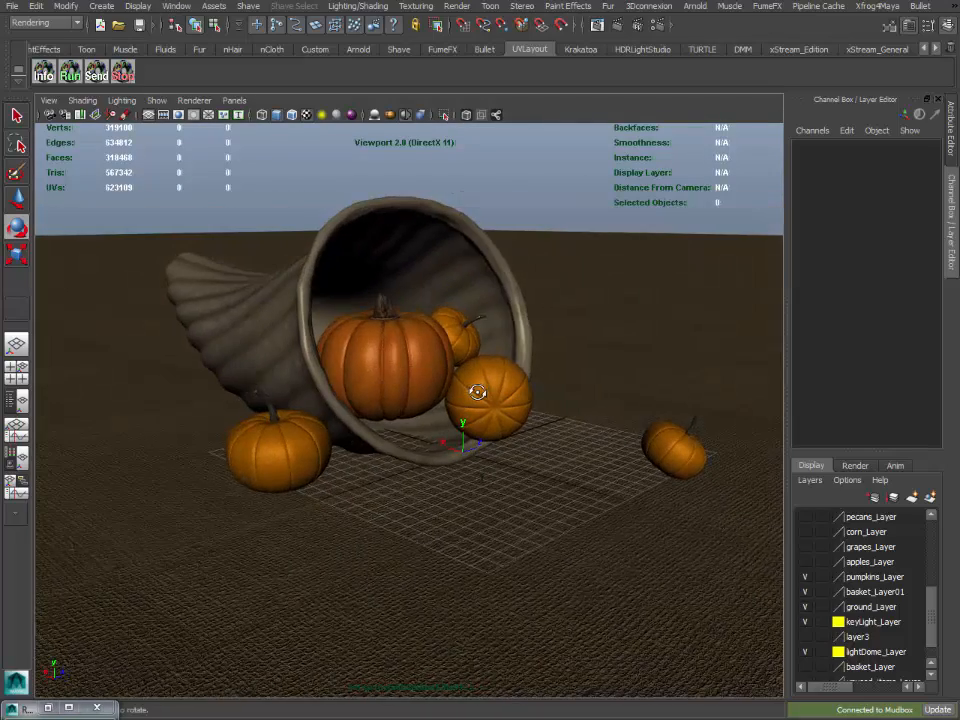
pyautogui.keyDown('alt'); pyautogui.moveTo(415, 395); pyautogui.dragTo(429, 396); pyautogui.keyUp('alt')
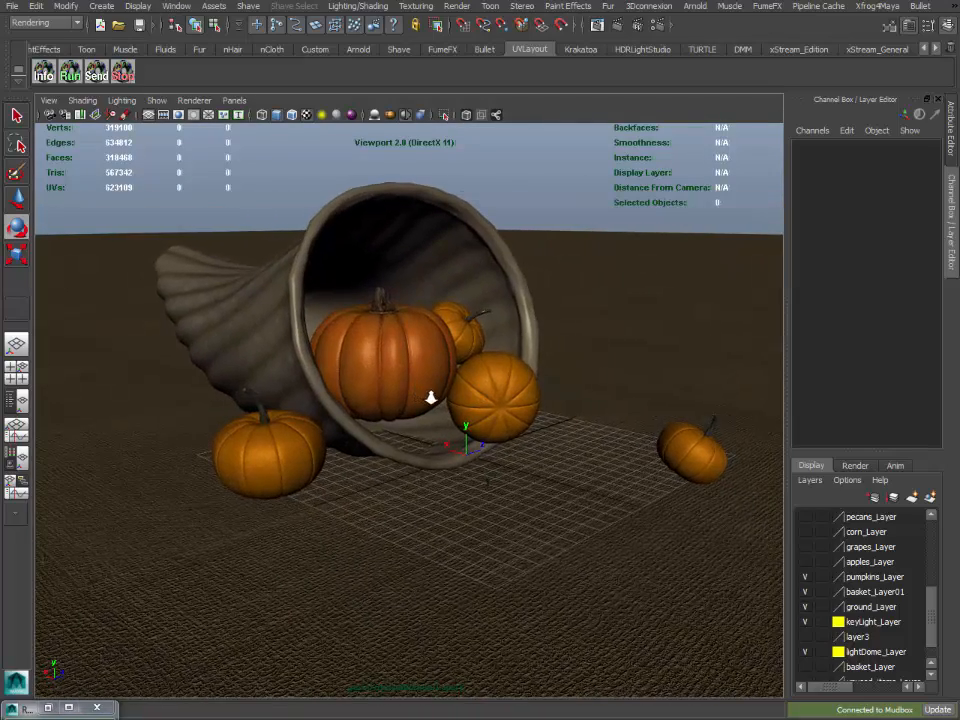
# - Show the apples and grapes layers, checking how the apples are arranged around the pumpkins
pyautogui.click(805, 563)
pyautogui.keyDown('alt'); pyautogui.moveTo(692, 510); pyautogui.dragTo(613, 519); pyautogui.keyUp('alt')
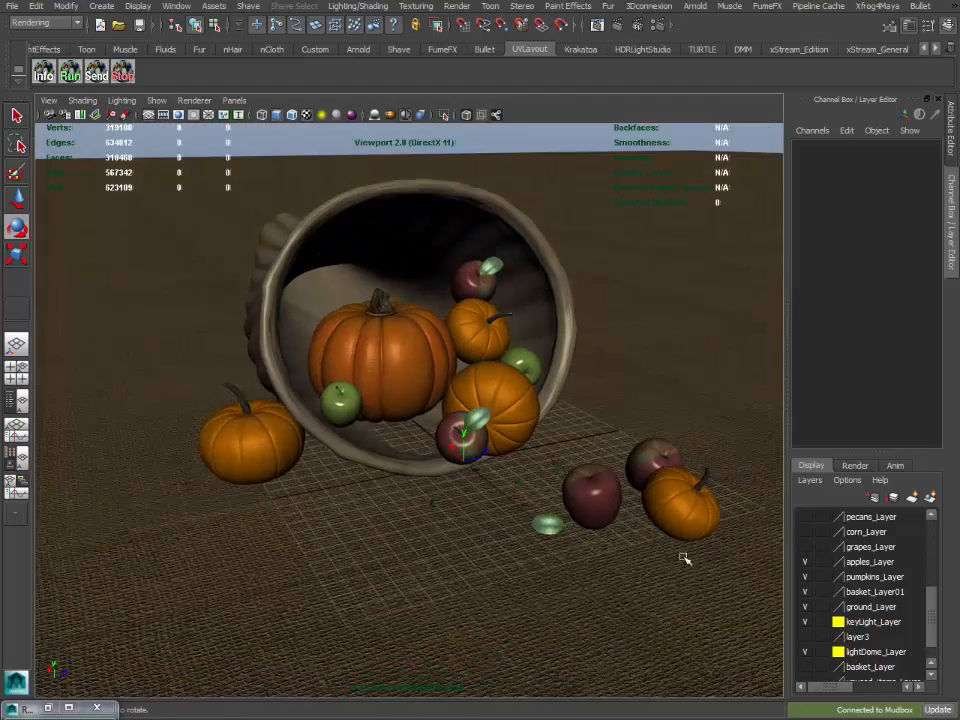
pyautogui.keyDown('alt'); pyautogui.moveTo(681, 559); pyautogui.dragTo(669, 557); pyautogui.keyUp('alt')
pyautogui.click(805, 547)
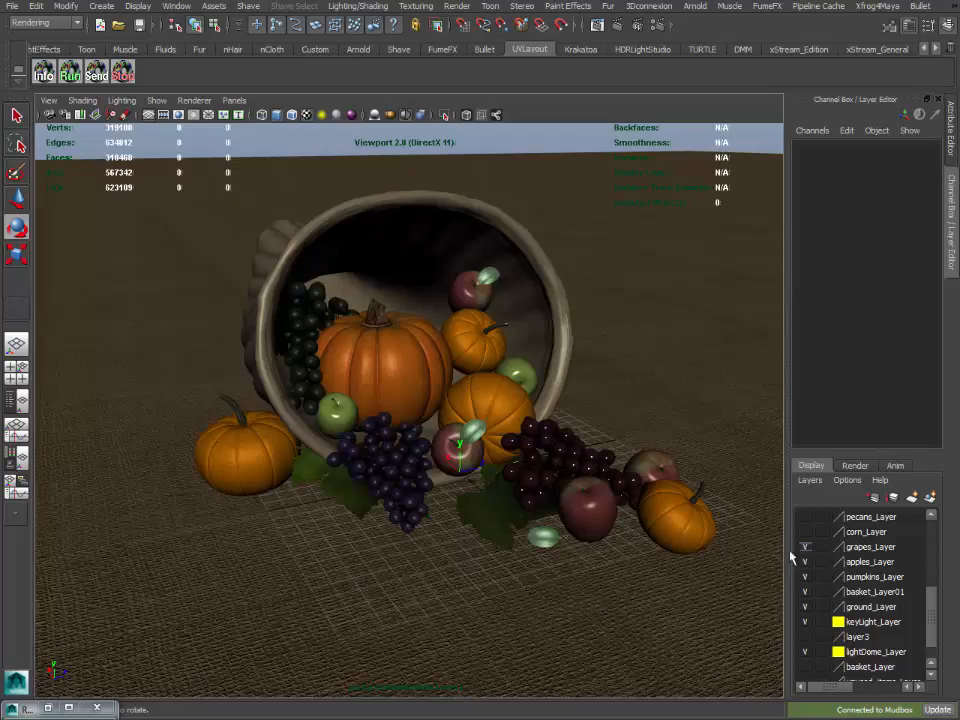
# - Show the corn, pecans, radish, pears and watermelons layers to add their models to the scene
pyautogui.keyDown('alt'); pyautogui.moveTo(604, 568); pyautogui.dragTo(675, 546); pyautogui.keyUp('alt')
pyautogui.click(808, 520)
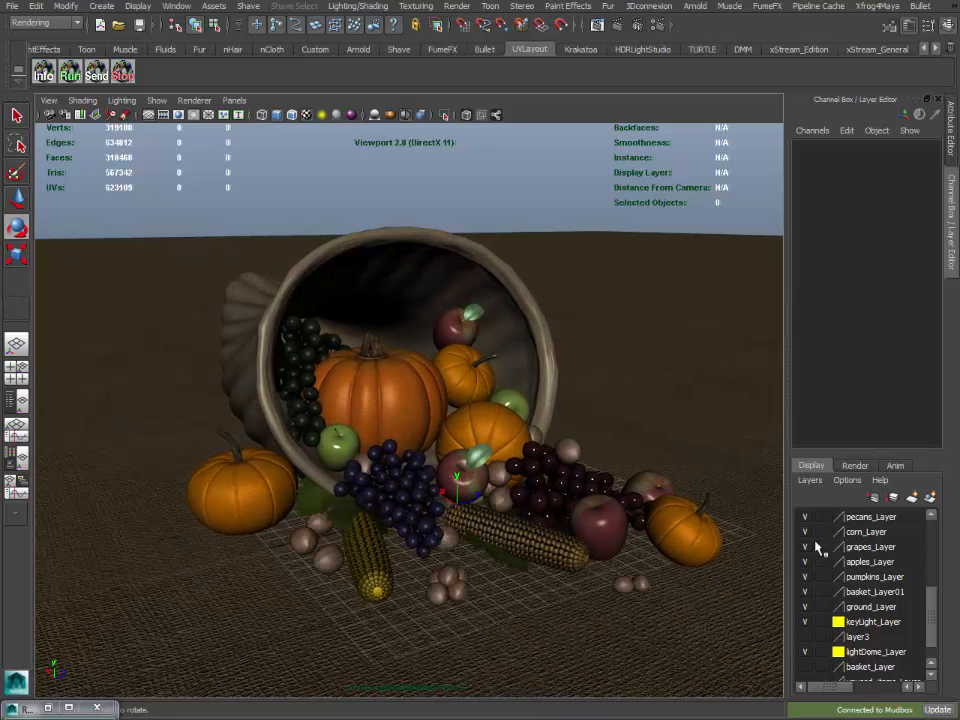
pyautogui.scroll(2, 808, 565)
pyautogui.click(806, 591)
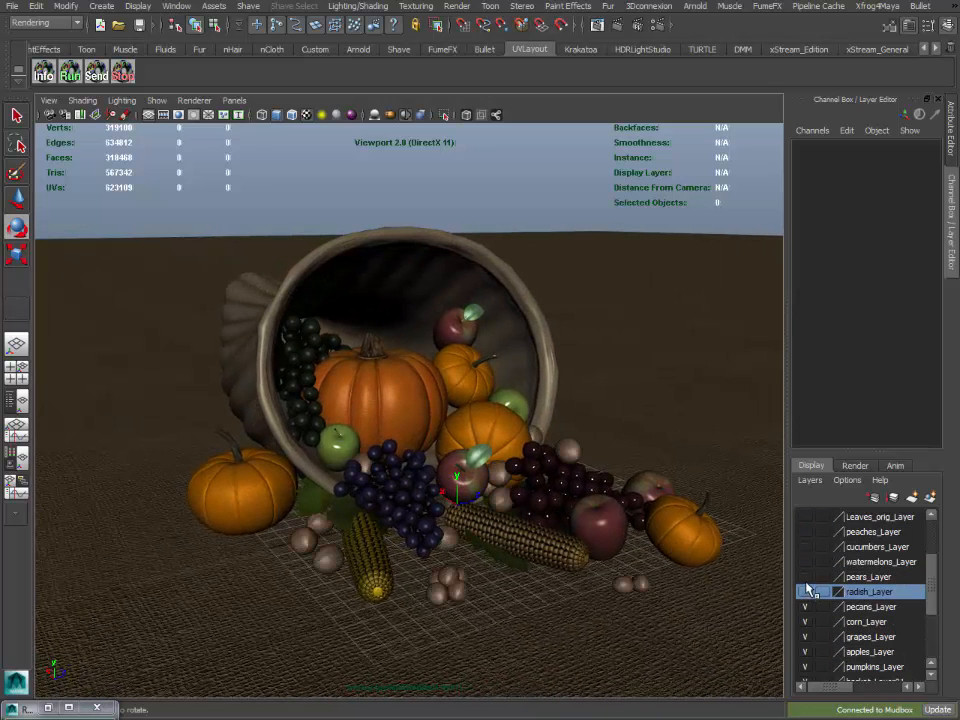
pyautogui.click(806, 577)
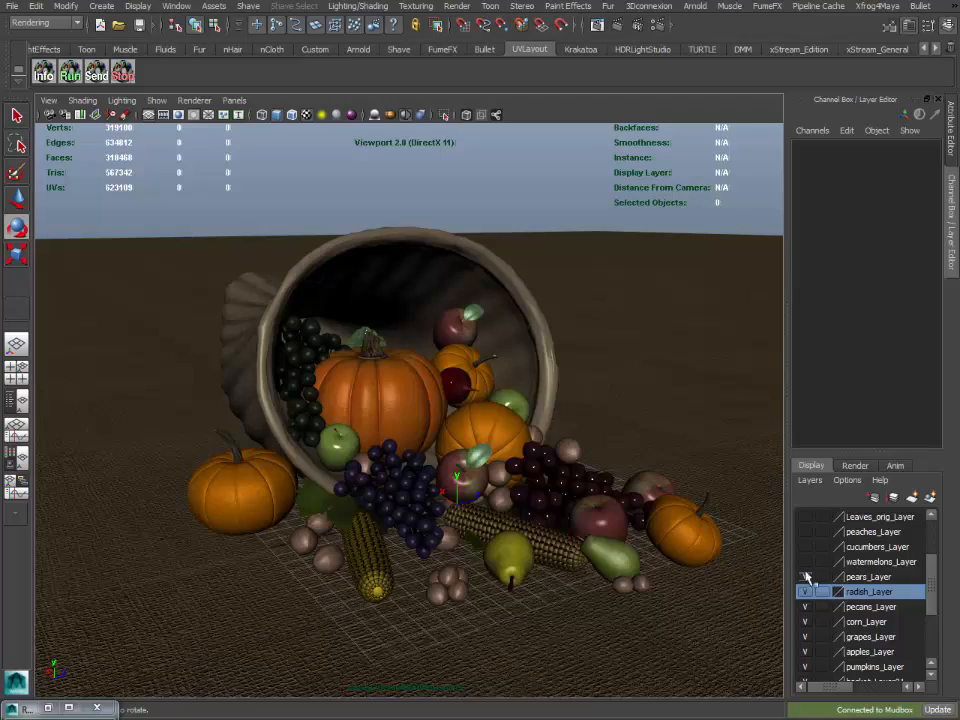
pyautogui.click(805, 562)
pyautogui.keyDown('alt'); pyautogui.moveTo(733, 516); pyautogui.dragTo(630, 538); pyautogui.keyUp('alt')
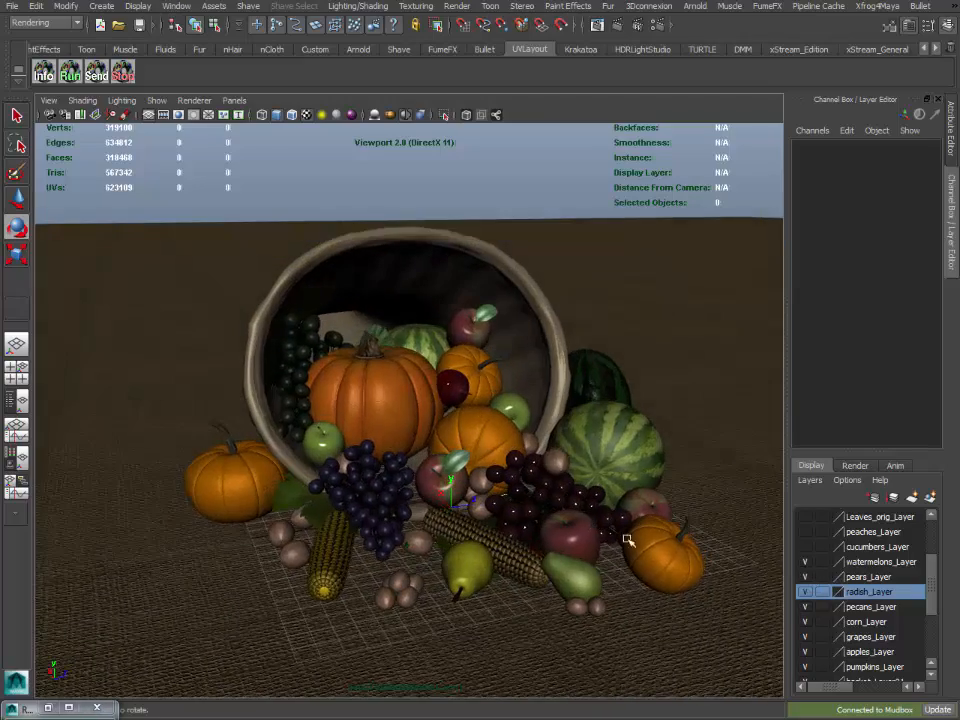
# - Show the cucumbers, peaches and banana layers, checking the bananas from the front of the basket
pyautogui.click(805, 547)
pyautogui.click(805, 532)
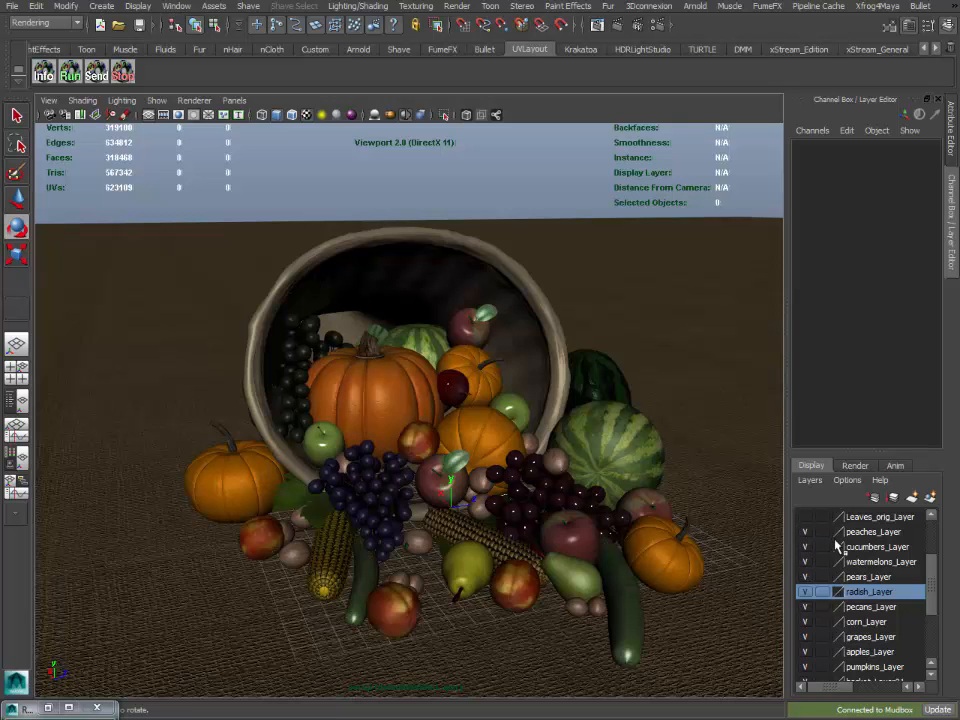
pyautogui.scroll(2, 838, 545)
pyautogui.click(805, 577)
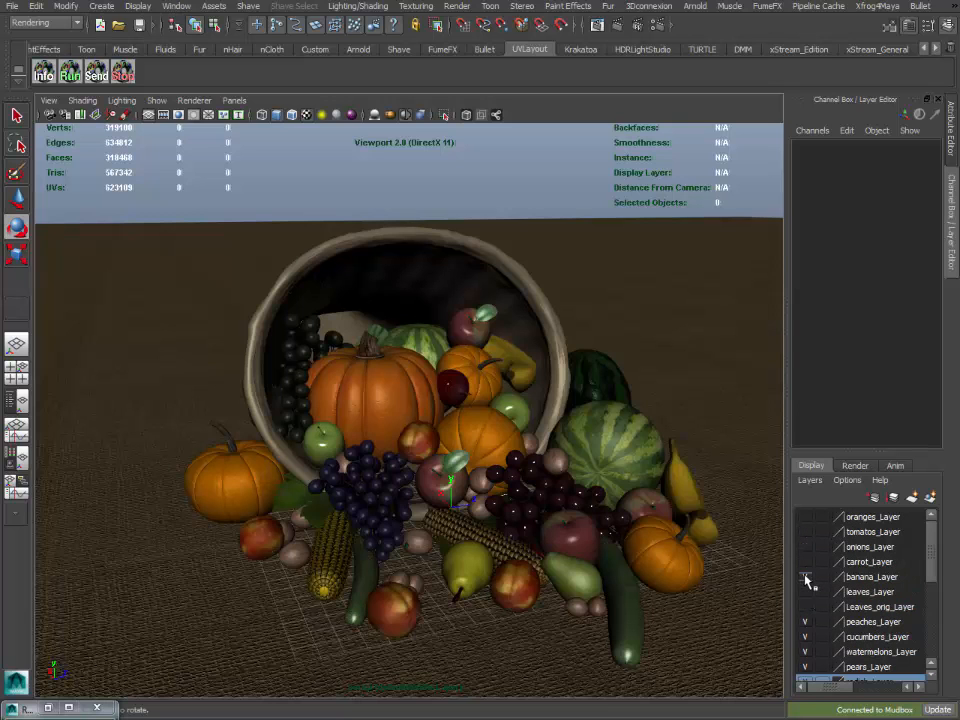
pyautogui.keyDown('alt'); pyautogui.moveTo(693, 485); pyautogui.dragTo(633, 478); pyautogui.keyUp('alt')
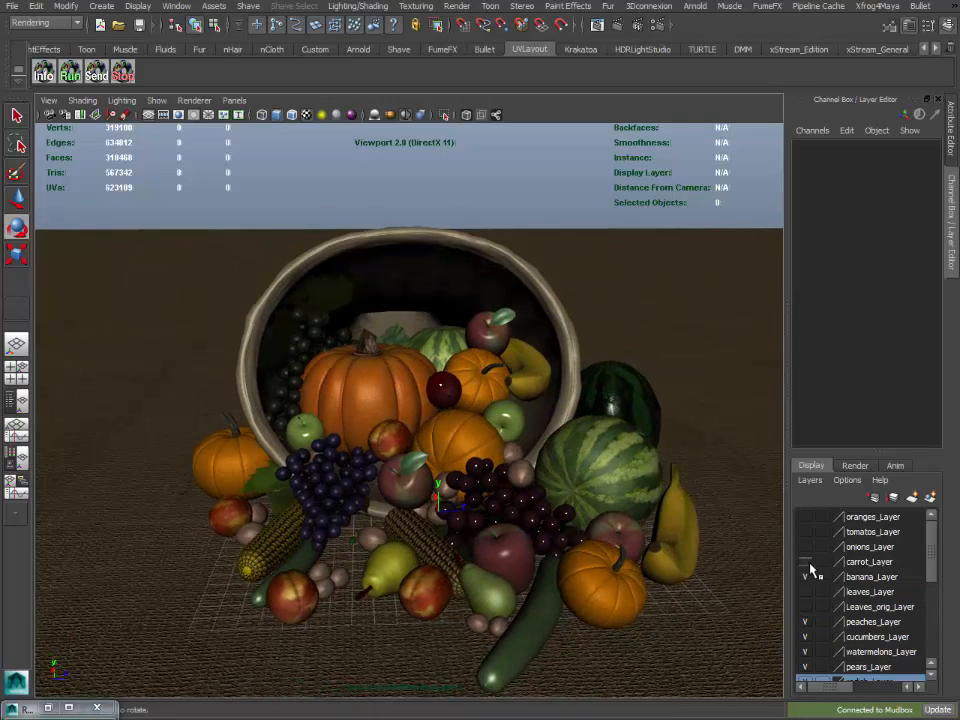
# - Show the carrot and onions layers and review how they sit among the produce in the foreground
pyautogui.click(805, 562)
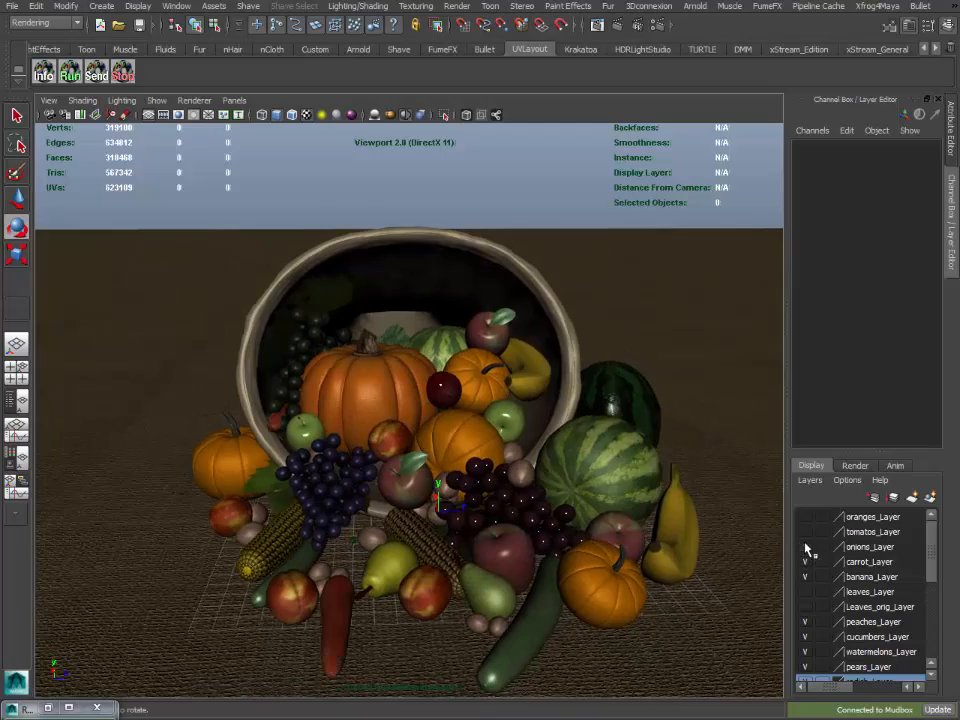
pyautogui.click(805, 547)
pyautogui.keyDown('alt'); pyautogui.moveTo(526, 500); pyautogui.dragTo(510, 430); pyautogui.keyUp('alt')
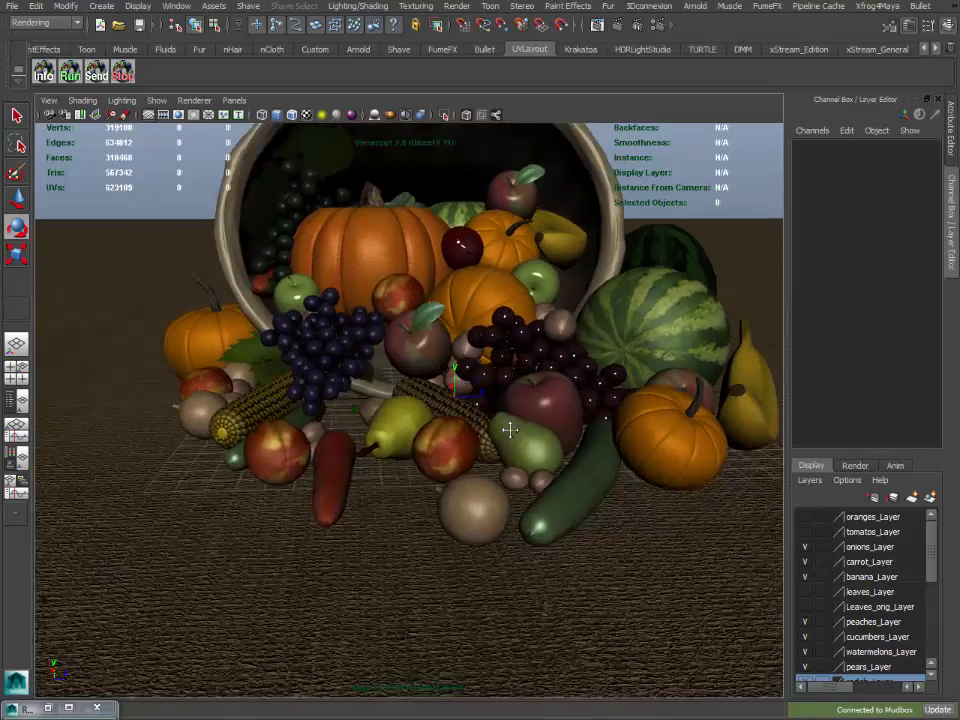
pyautogui.keyDown('alt'); pyautogui.moveTo(510, 430); pyautogui.dragTo(517, 388, button='middle'); pyautogui.keyUp('alt')
pyautogui.keyDown('alt'); pyautogui.moveTo(491, 463); pyautogui.dragTo(621, 459); pyautogui.keyUp('alt')
pyautogui.keyDown('alt'); pyautogui.moveTo(621, 459); pyautogui.dragTo(571, 539, button='middle'); pyautogui.keyUp('alt')
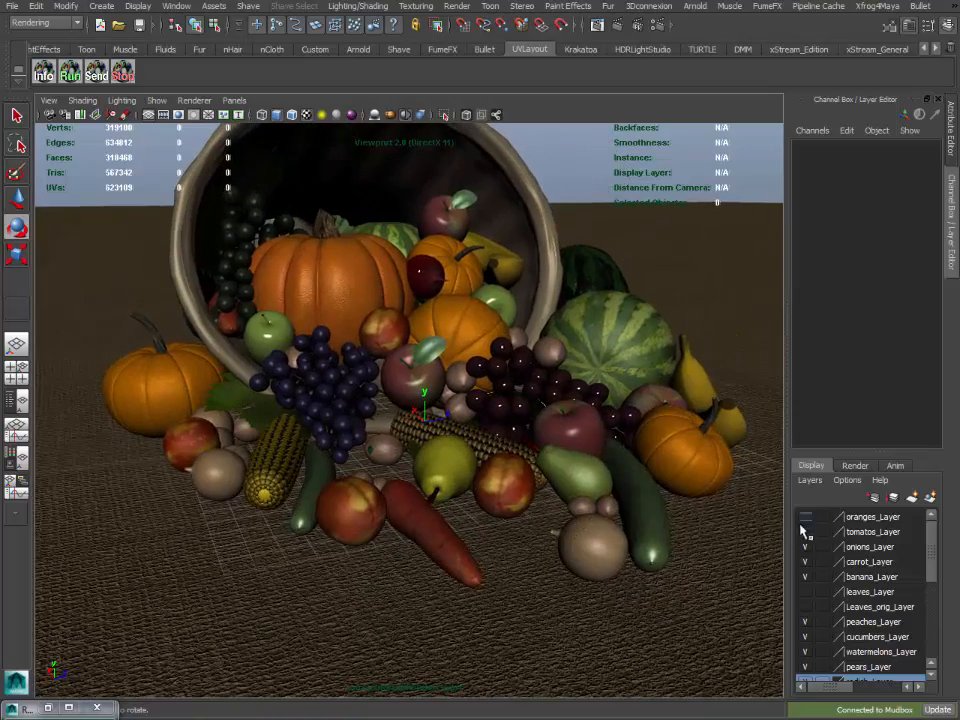
# - Show the tomatos and oranges layers and view the arrangement from above
pyautogui.click(804, 532)
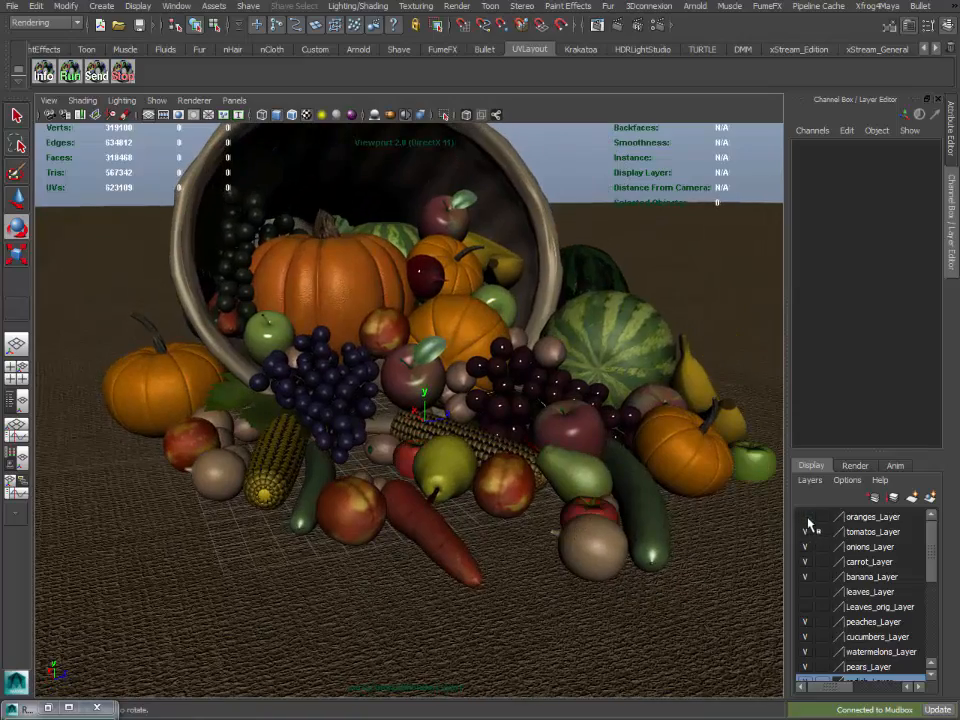
pyautogui.click(805, 517)
pyautogui.moveTo(505, 532)
pyautogui.keyDown('alt'); pyautogui.mouseDown()
pyautogui.moveTo(561, 529)
pyautogui.moveTo(491, 543)
pyautogui.moveTo(504, 525)
pyautogui.moveTo(495, 548)
pyautogui.mouseUp(); pyautogui.keyUp('alt')
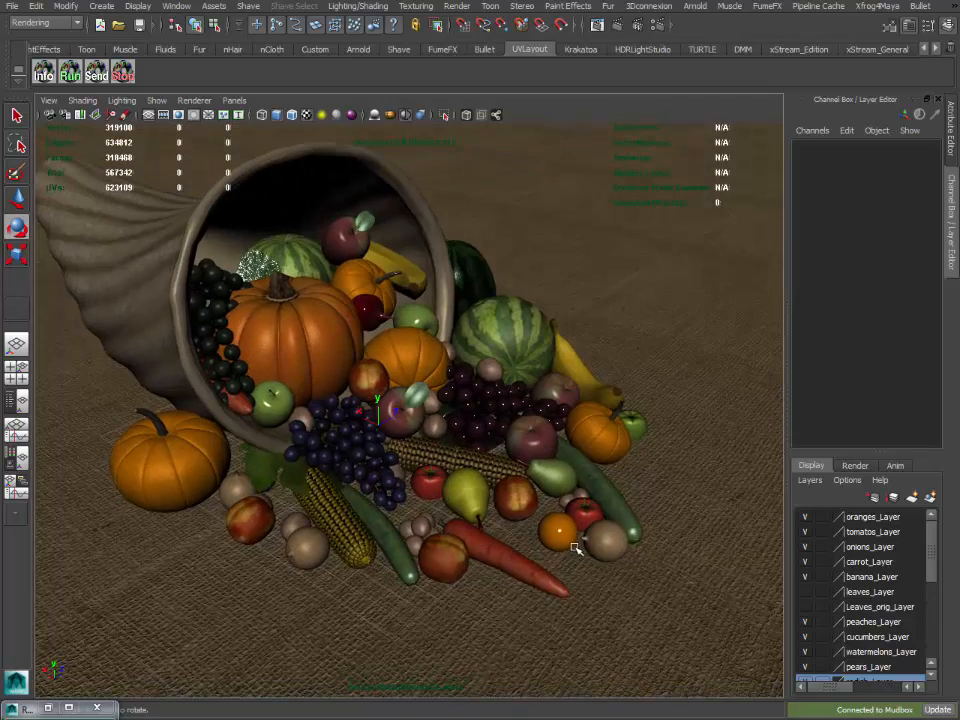
pyautogui.keyDown('alt'); pyautogui.moveTo(574, 546); pyautogui.dragTo(589, 543, button='middle'); pyautogui.keyUp('alt')
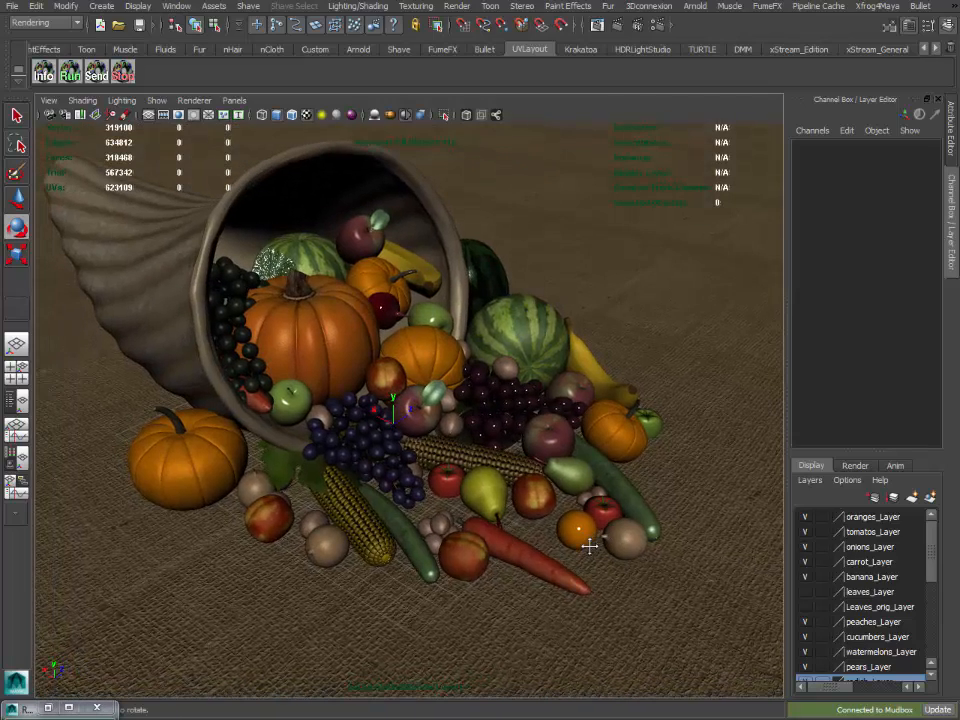
# - Show the leaves and Leaves_orig layers and select the green leaf plane in front of the carrot
pyautogui.click(805, 592)
pyautogui.keyDown('alt'); pyautogui.moveTo(548, 560); pyautogui.dragTo(557, 527); pyautogui.keyUp('alt')
pyautogui.keyDown('alt'); pyautogui.moveTo(557, 527); pyautogui.dragTo(632, 544, button='right'); pyautogui.keyUp('alt')
pyautogui.keyDown('alt'); pyautogui.moveTo(632, 544); pyautogui.dragTo(606, 450, button='middle'); pyautogui.keyUp('alt')
pyautogui.keyDown('alt'); pyautogui.moveTo(606, 450); pyautogui.dragTo(557, 572); pyautogui.keyUp('alt')
pyautogui.click(532, 575)
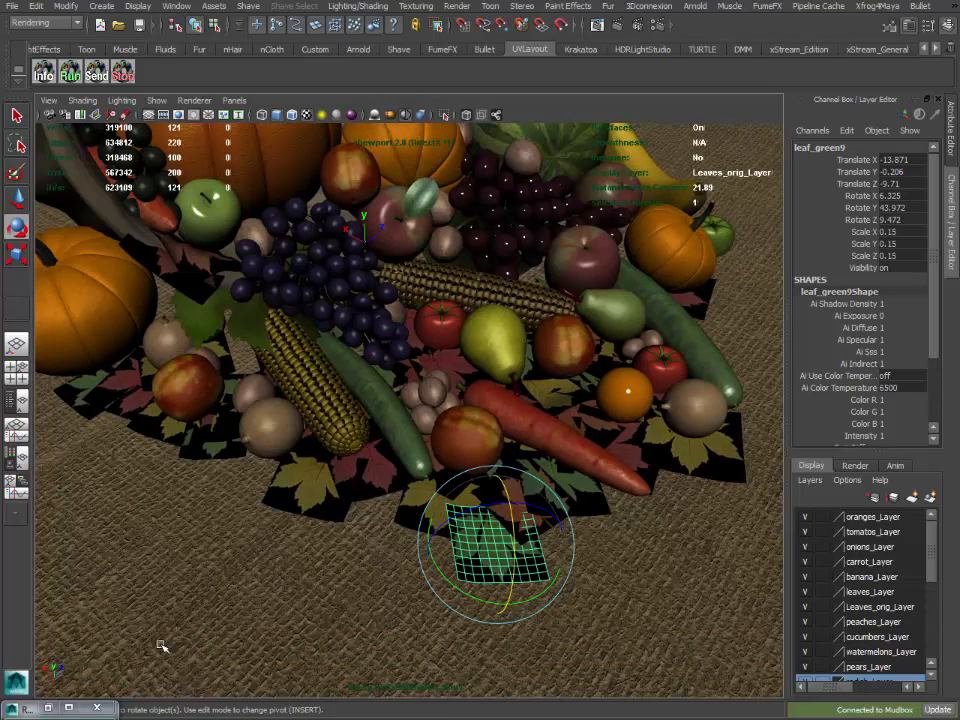
# - Compare the leaves with the finished Arnold render, and examine the selected leaf plane's mesh up close in the scene
pyautogui.doubleClick(24, 706)
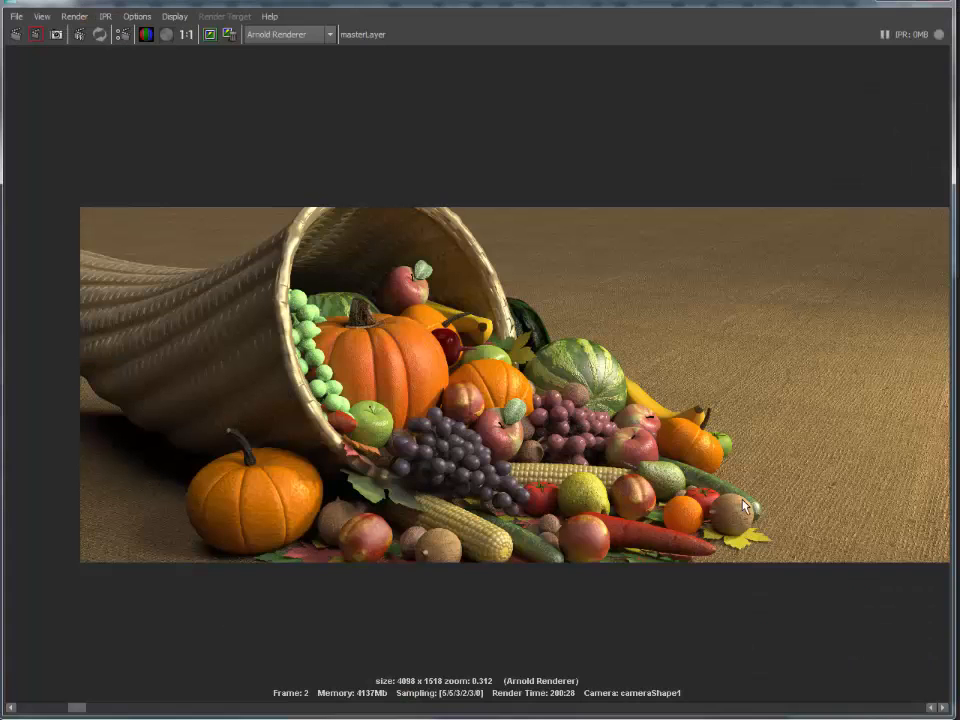
pyautogui.click(882, 3)
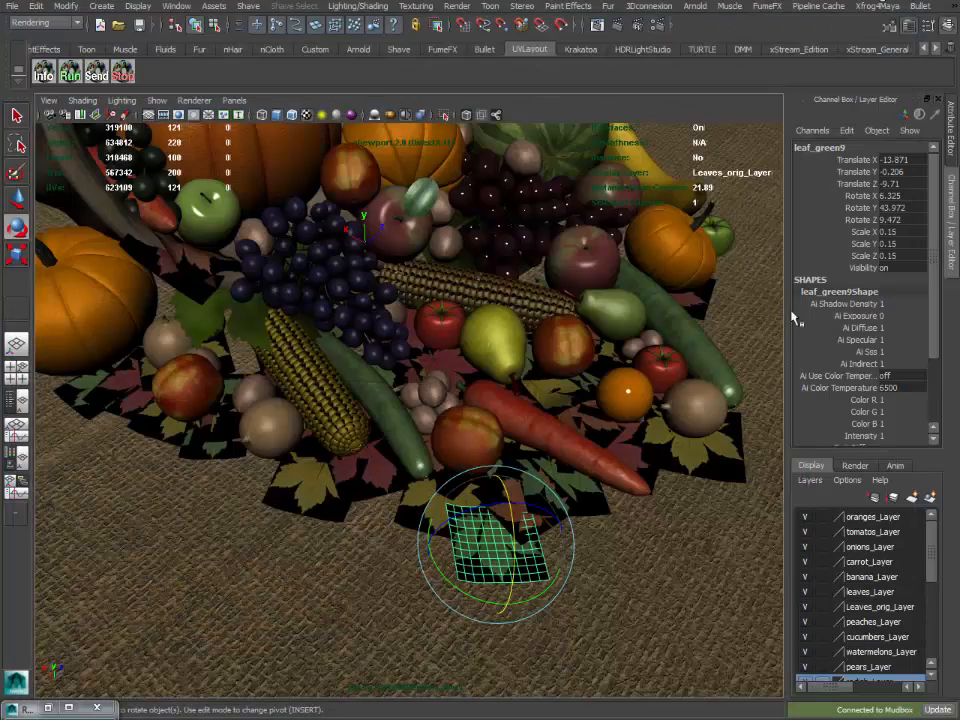
pyautogui.keyDown('alt'); pyautogui.moveTo(653, 516); pyautogui.dragTo(624, 478, button='middle'); pyautogui.keyUp('alt')
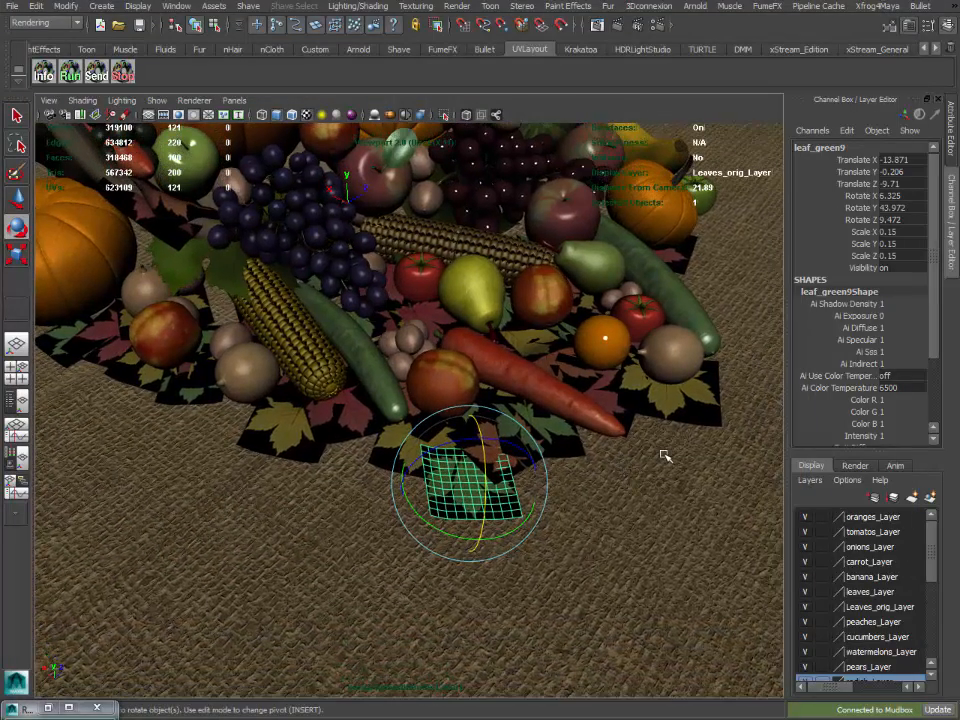
pyautogui.keyDown('alt'); pyautogui.moveTo(639, 480); pyautogui.dragTo(608, 509); pyautogui.keyUp('alt')
pyautogui.keyDown('alt'); pyautogui.moveTo(608, 509); pyautogui.dragTo(657, 523, button='middle'); pyautogui.keyUp('alt')
pyautogui.keyDown('alt'); pyautogui.moveTo(652, 550); pyautogui.dragTo(580, 524); pyautogui.keyUp('alt')
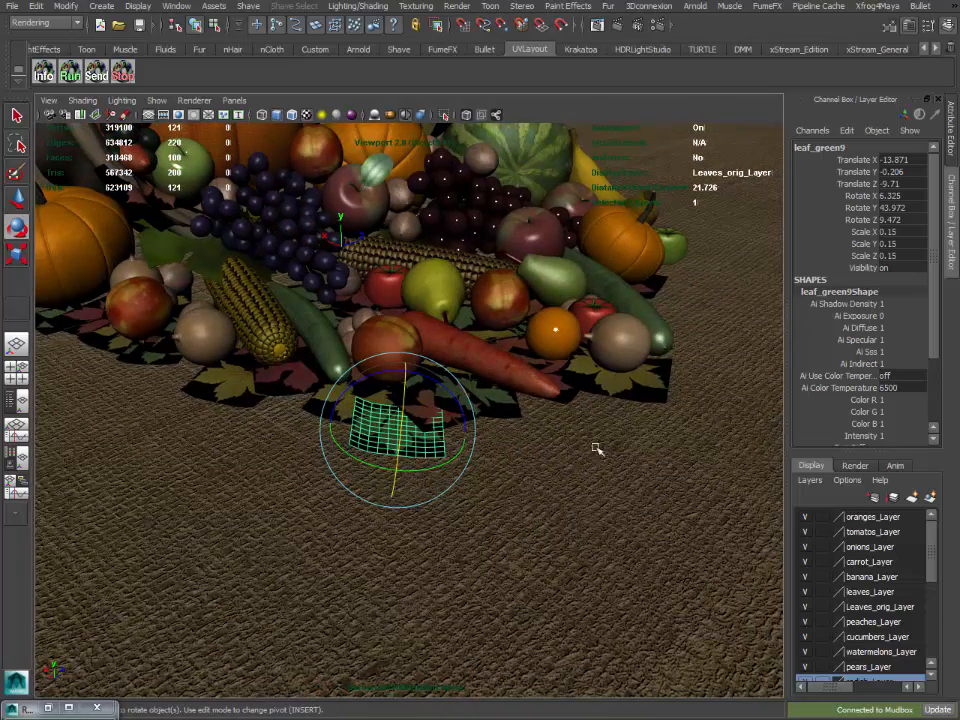
pyautogui.keyDown('alt'); pyautogui.moveTo(619, 439); pyautogui.dragTo(606, 447); pyautogui.keyUp('alt')
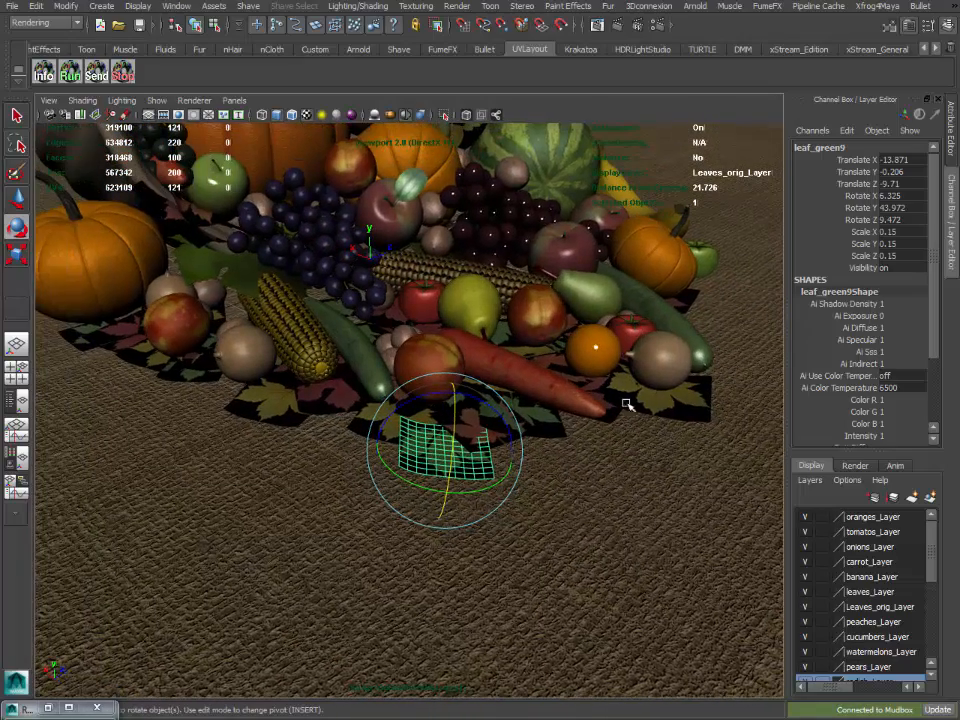
pyautogui.click(606, 459)
pyautogui.keyDown('alt'); pyautogui.moveTo(606, 459); pyautogui.dragTo(432, 440); pyautogui.keyUp('alt')
pyautogui.keyDown('alt'); pyautogui.moveTo(432, 440); pyautogui.dragTo(465, 489, button='right'); pyautogui.keyUp('alt')
pyautogui.click(465, 489)
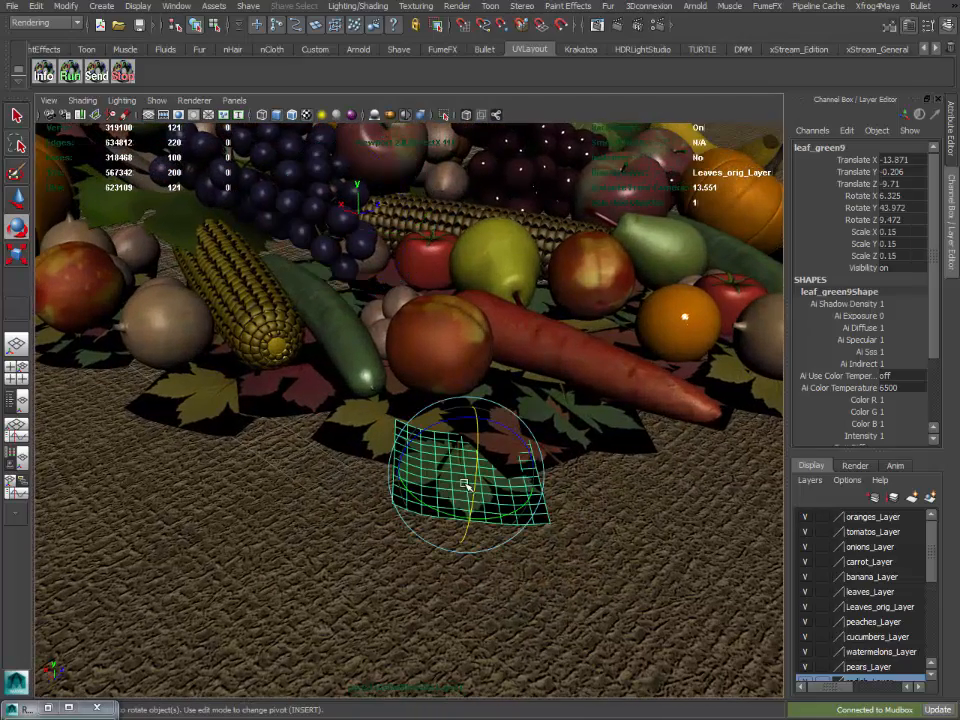
pyautogui.keyDown('alt'); pyautogui.moveTo(665, 520); pyautogui.dragTo(588, 515, button='right'); pyautogui.keyUp('alt')
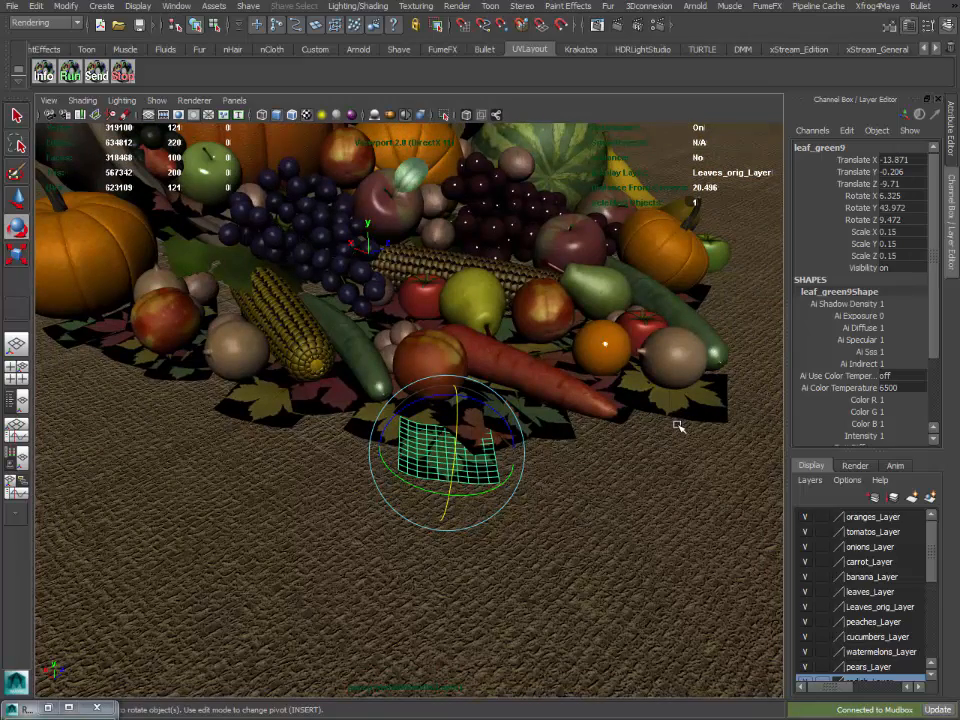
# - Review the complete cornucopia arrangement on the ground plane from several angles and distances
pyautogui.click(722, 484)
pyautogui.keyDown('alt'); pyautogui.moveTo(722, 484); pyautogui.dragTo(635, 539, button='right'); pyautogui.keyUp('alt')
pyautogui.keyDown('alt'); pyautogui.moveTo(635, 539); pyautogui.dragTo(646, 604, button='middle'); pyautogui.keyUp('alt')
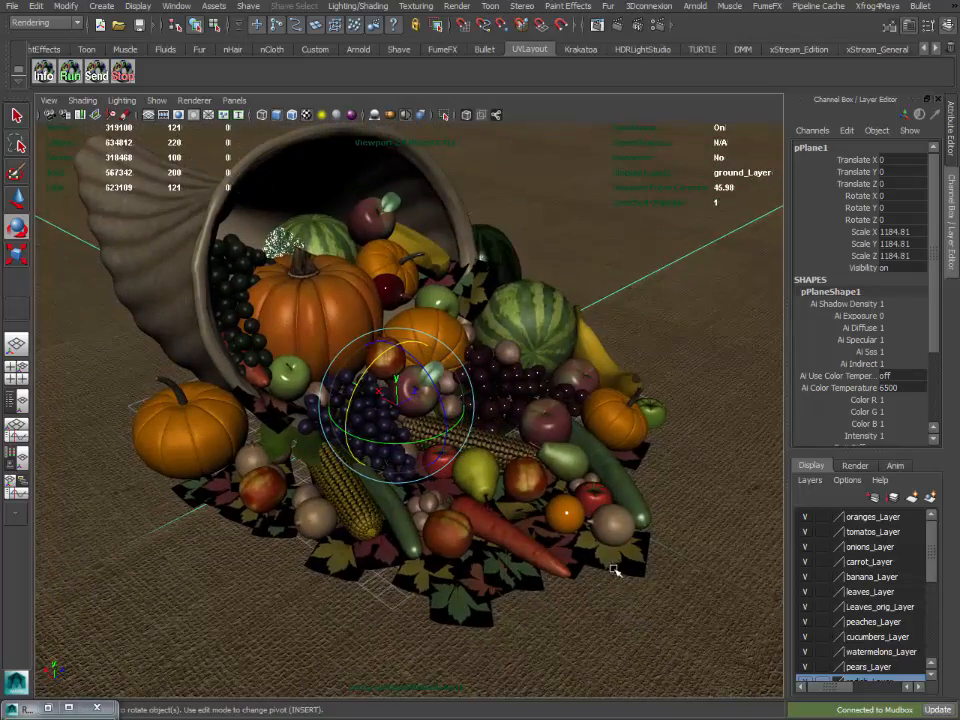
pyautogui.moveTo(615, 568)
pyautogui.keyDown('alt'); pyautogui.mouseDown()
pyautogui.moveTo(628, 538)
pyautogui.moveTo(589, 508)
pyautogui.moveTo(598, 561)
pyautogui.mouseUp(); pyautogui.keyUp('alt')
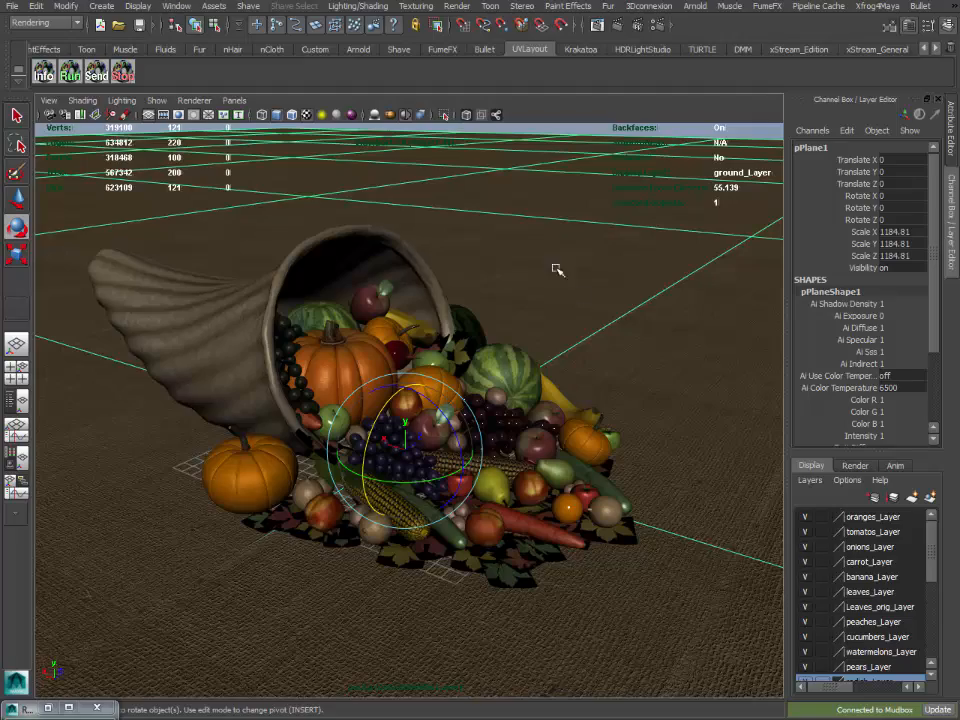
pyautogui.keyDown('alt'); pyautogui.moveTo(557, 270); pyautogui.dragTo(528, 381); pyautogui.keyUp('alt')
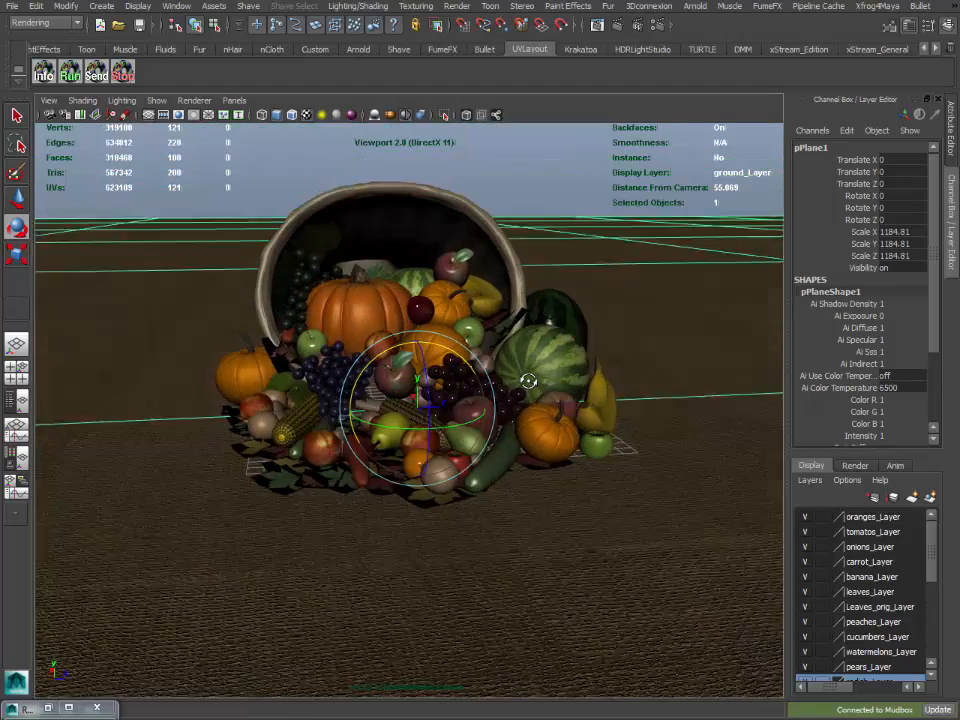
pyautogui.keyDown('alt'); pyautogui.moveTo(602, 388); pyautogui.dragTo(648, 382); pyautogui.keyUp('alt')
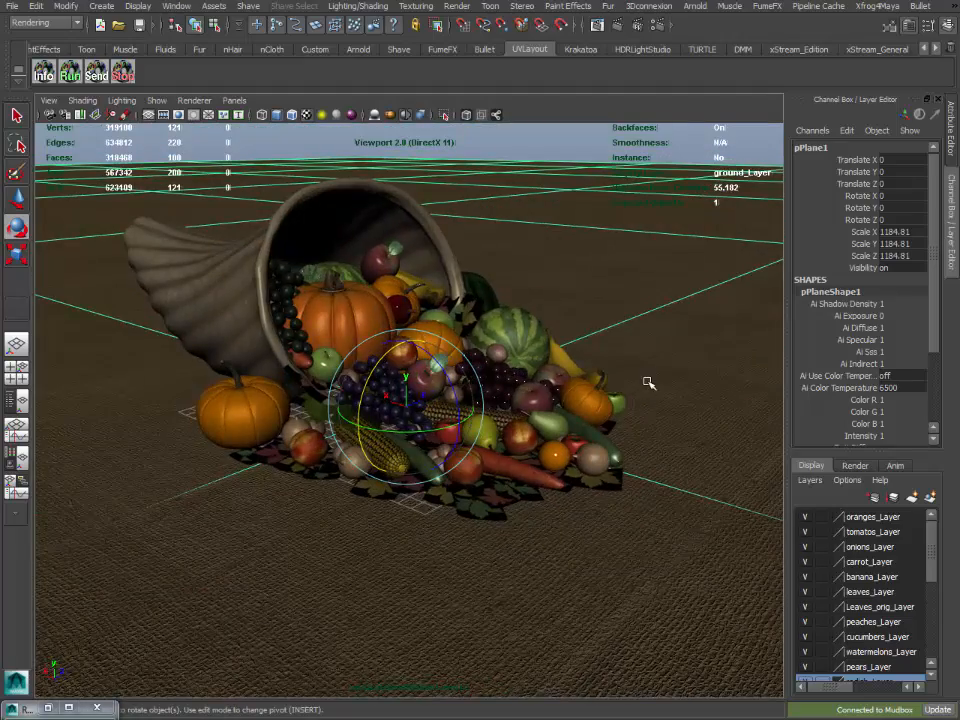
pyautogui.keyDown('alt'); pyautogui.moveTo(648, 382); pyautogui.dragTo(467, 317, button='right'); pyautogui.keyUp('alt')
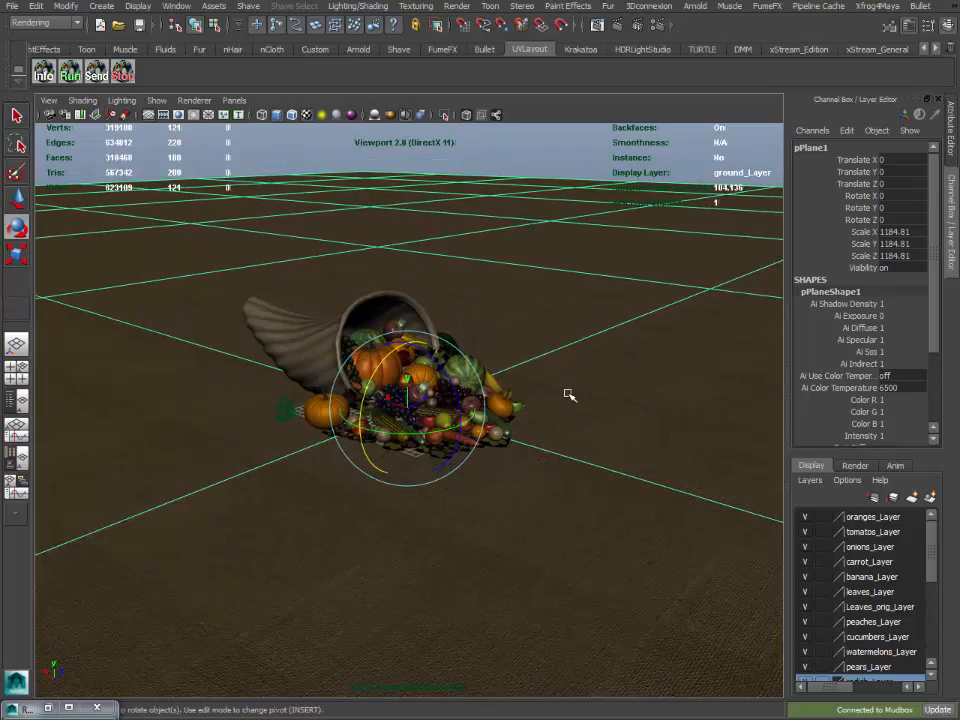
pyautogui.keyDown('alt'); pyautogui.moveTo(568, 395); pyautogui.dragTo(606, 424); pyautogui.keyUp('alt')
pyautogui.keyDown('alt'); pyautogui.moveTo(410, 362); pyautogui.dragTo(570, 390, button='right'); pyautogui.keyUp('alt')
pyautogui.keyDown('alt'); pyautogui.moveTo(279, 332); pyautogui.dragTo(444, 382, button='right'); pyautogui.keyUp('alt')
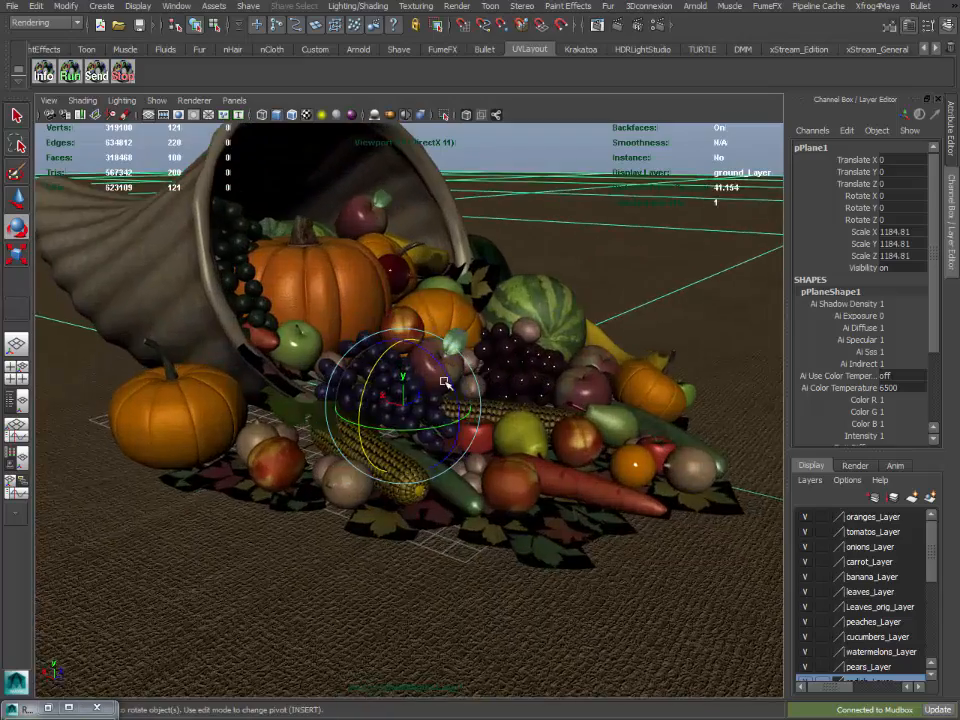
pyautogui.keyDown('alt'); pyautogui.moveTo(444, 382); pyautogui.dragTo(463, 377); pyautogui.keyUp('alt')
pyautogui.keyDown('alt'); pyautogui.moveTo(463, 390); pyautogui.dragTo(475, 528, button='middle'); pyautogui.keyUp('alt')
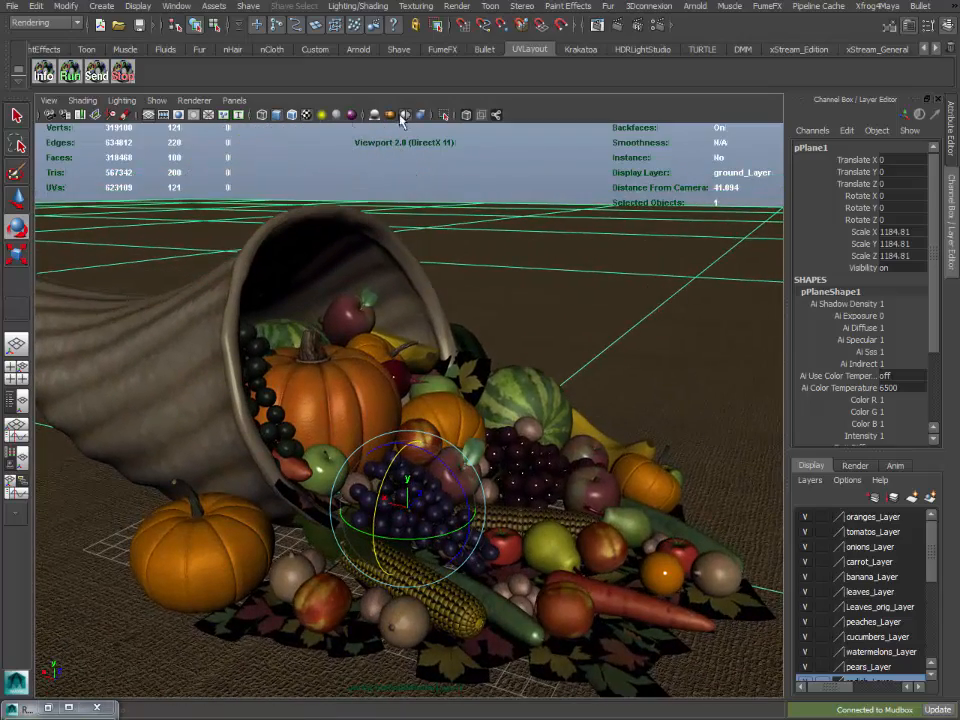
# - Turn off textures in the viewport and display the whole composition in wireframe
pyautogui.click(308, 115)
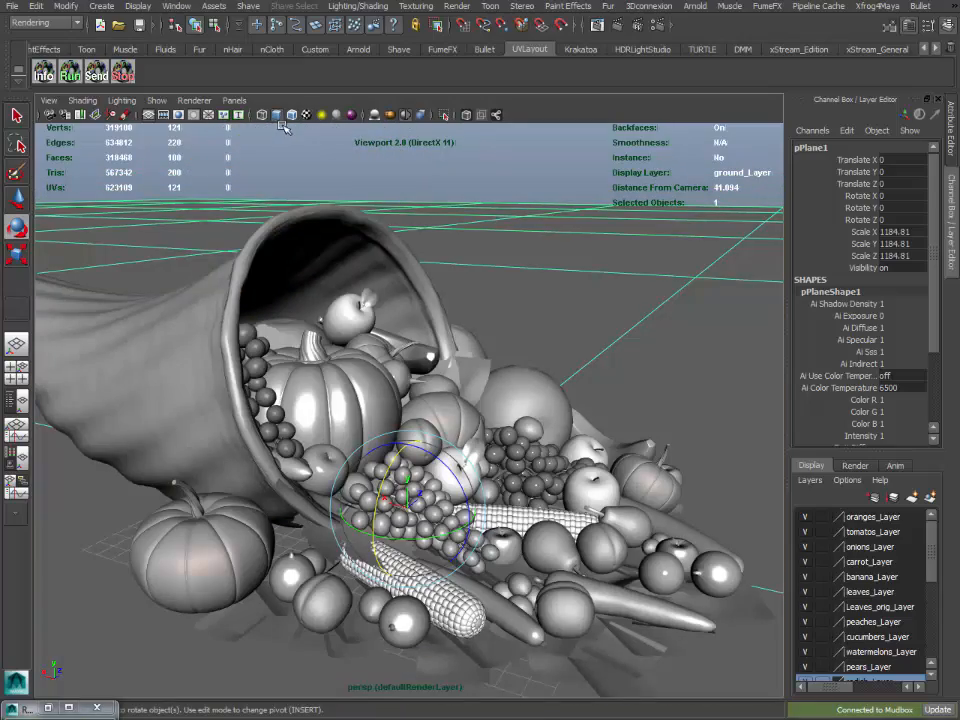
pyautogui.press('4')
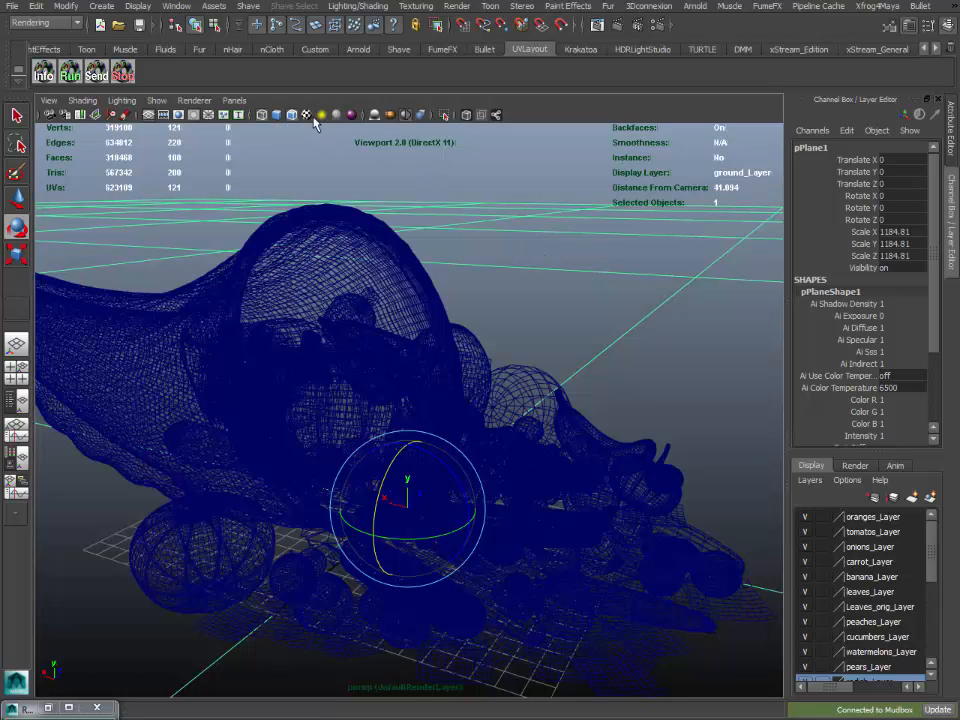
pyautogui.keyDown('alt'); pyautogui.moveTo(399, 199); pyautogui.dragTo(478, 189); pyautogui.keyUp('alt')
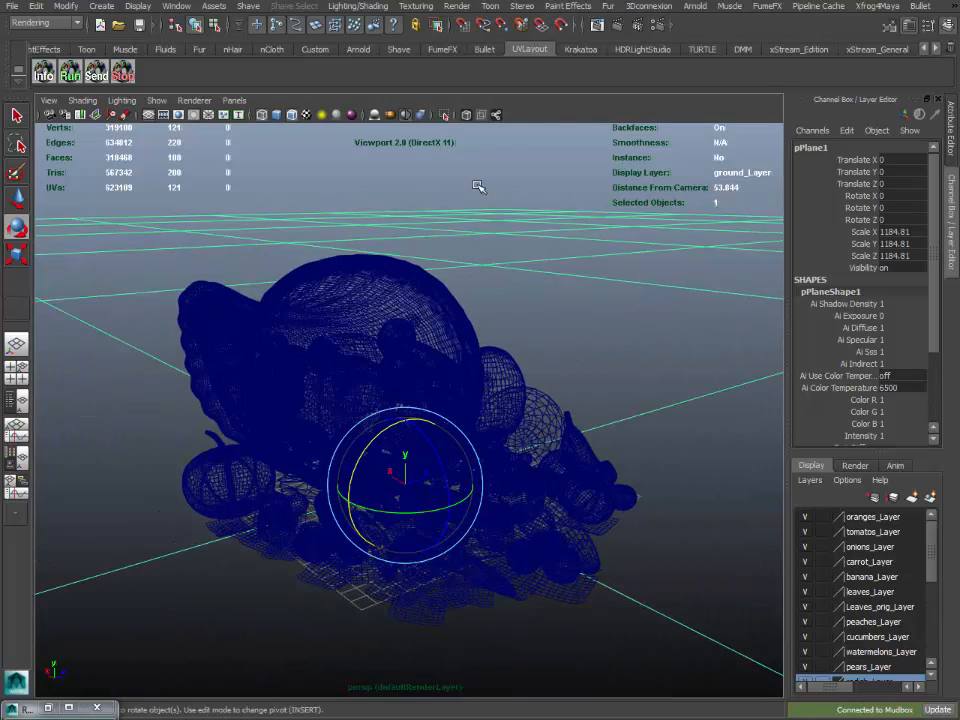
pyautogui.click(478, 189)
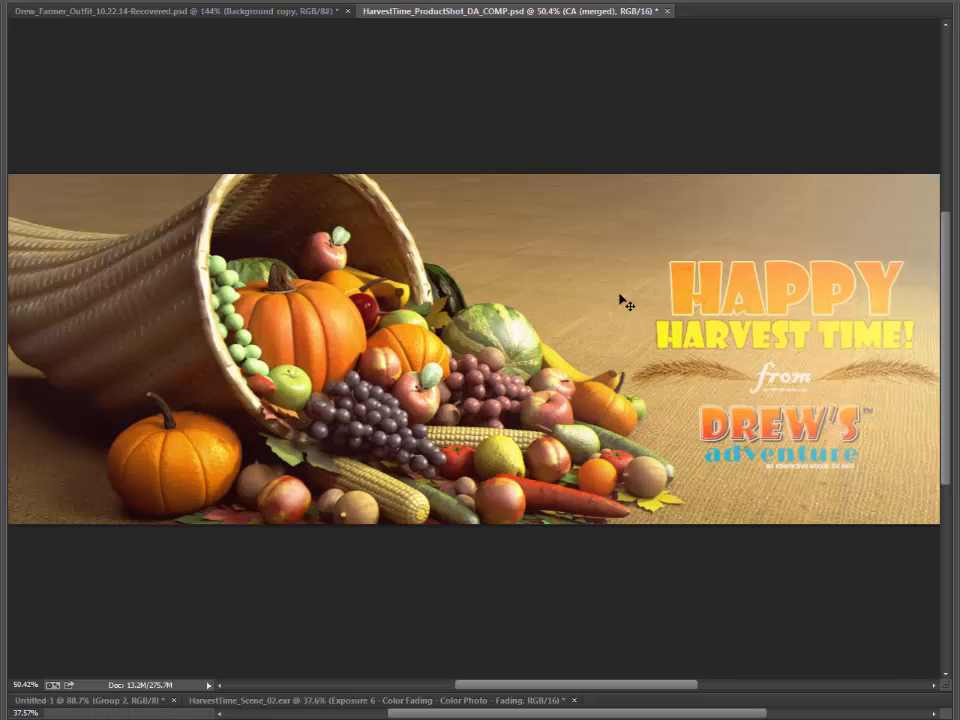
# - Bring up Drew_Farmer_Outfit_10.22.14-Recovered.psd in Photoshop and fit the full farmer character image on screen
pyautogui.click(323, 13)
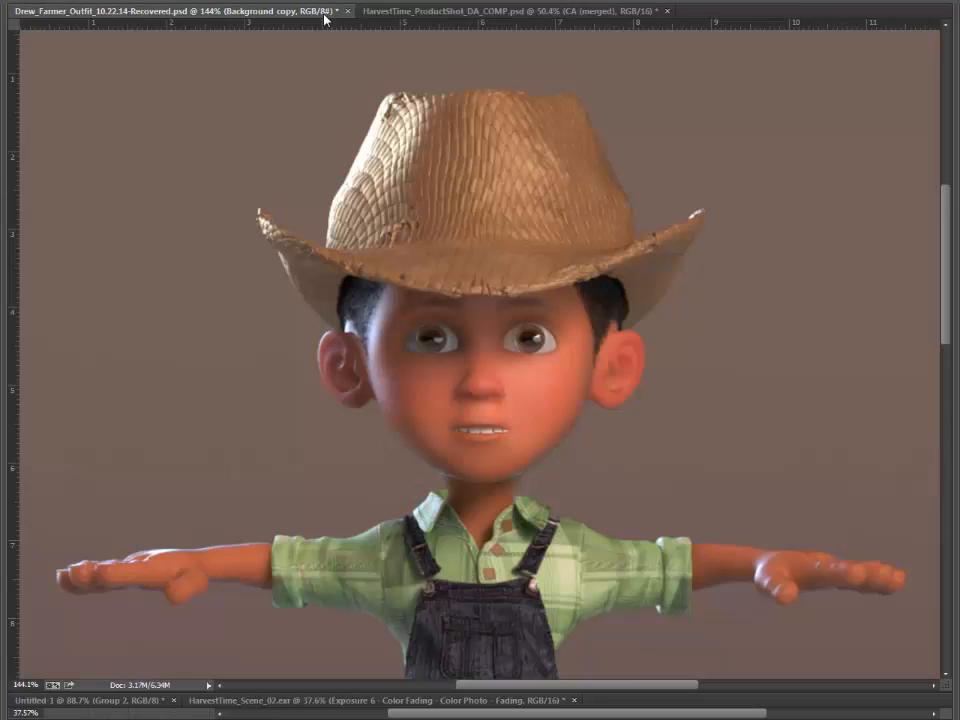
pyautogui.keyDown('alt'); pyautogui.scroll(-5, 549, 341); pyautogui.keyUp('alt')
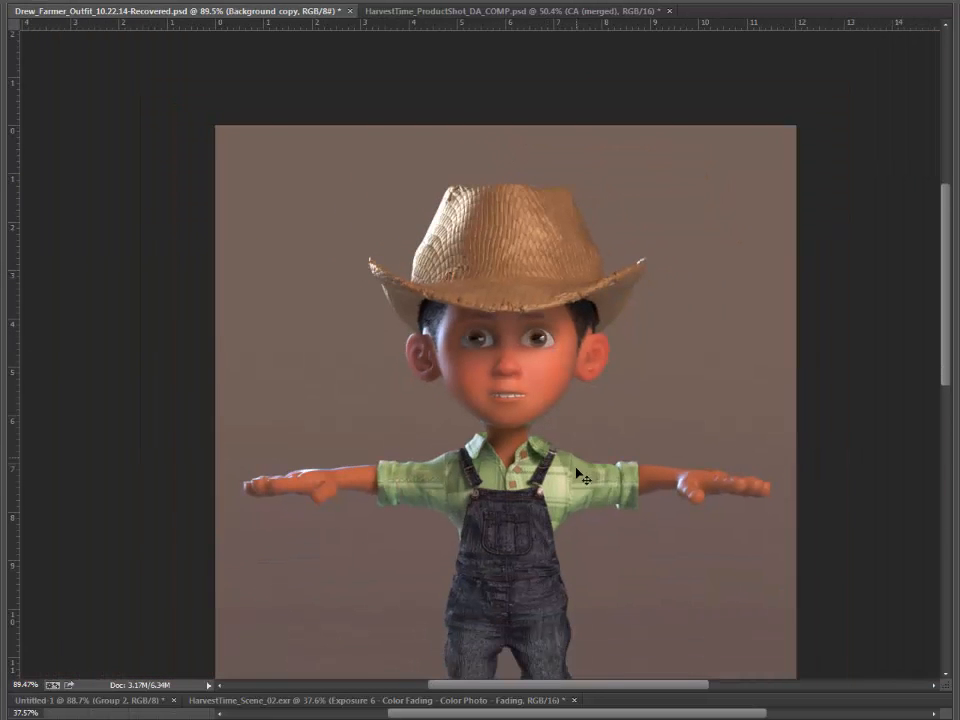
pyautogui.keyDown('alt'); pyautogui.scroll(-3, 577, 490); pyautogui.keyUp('alt')
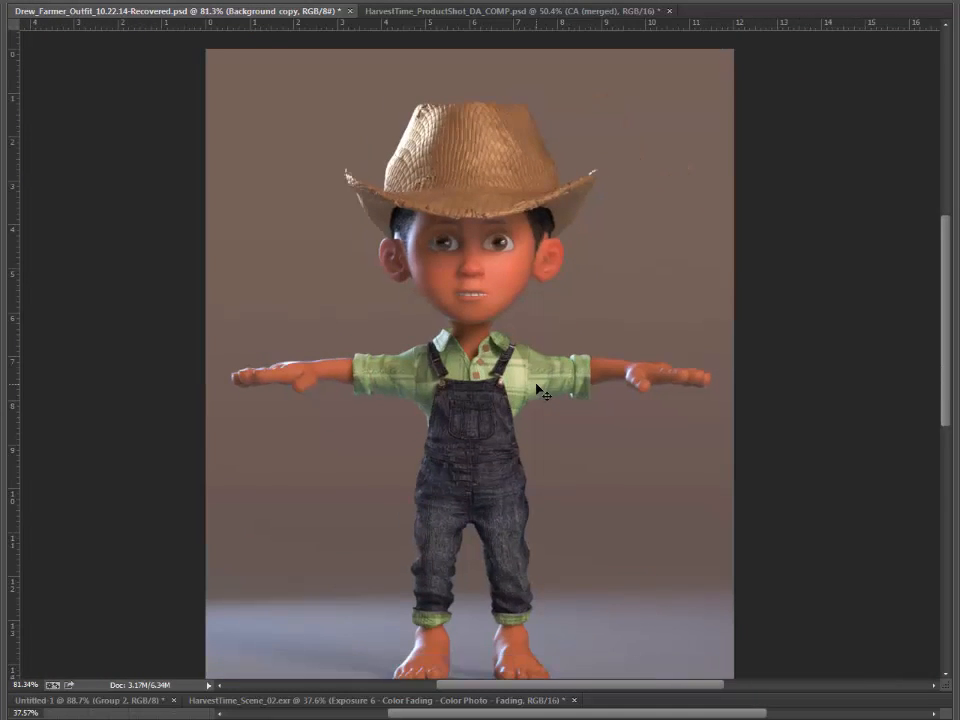
pyautogui.hotkey('ctrl', '0')
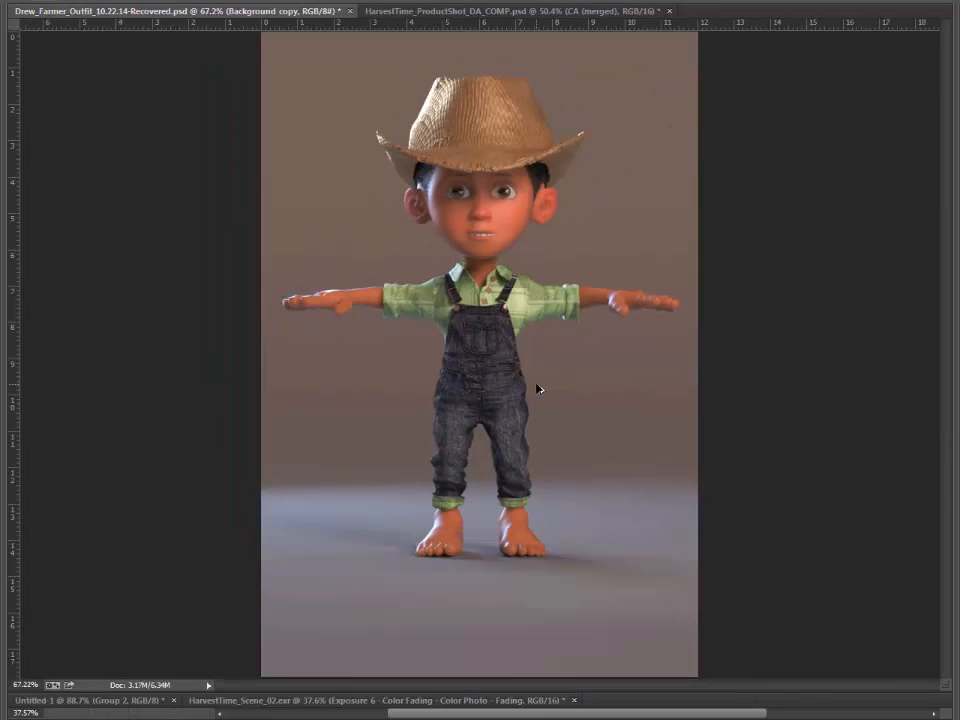
# - Return to HarvestTime_ProductShot_DA_COMP.psd and review the composited cornucopia image with its title text
pyautogui.click(515, 12)
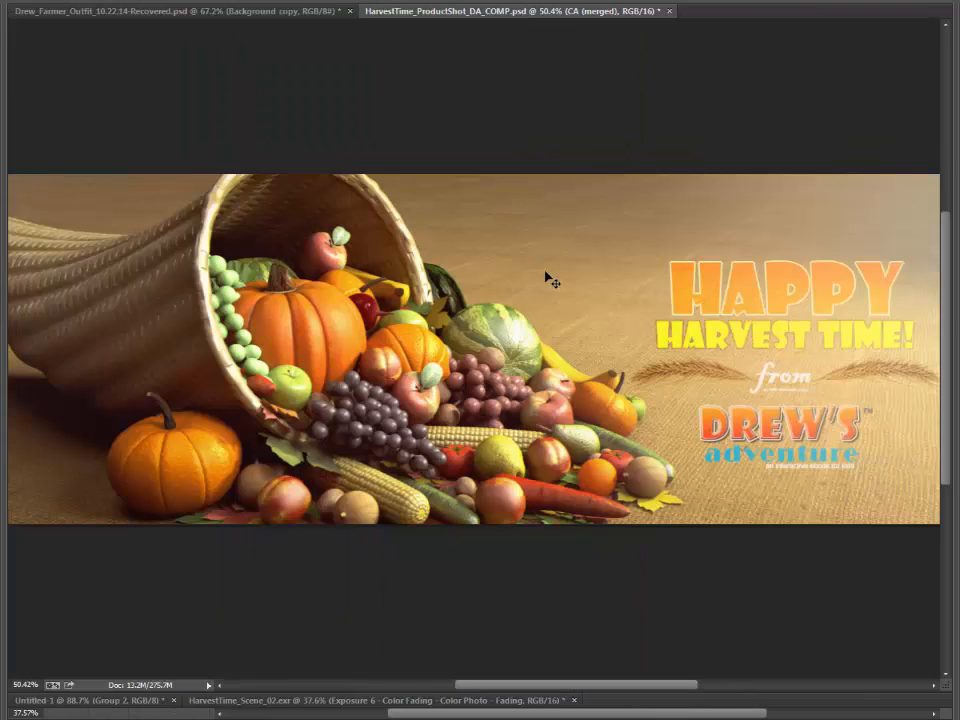
pyautogui.keyDown('alt'); pyautogui.scroll(2, 568, 313); pyautogui.keyUp('alt')
pyautogui.keyDown('alt'); pyautogui.scroll(-3, 568, 313); pyautogui.keyUp('alt')
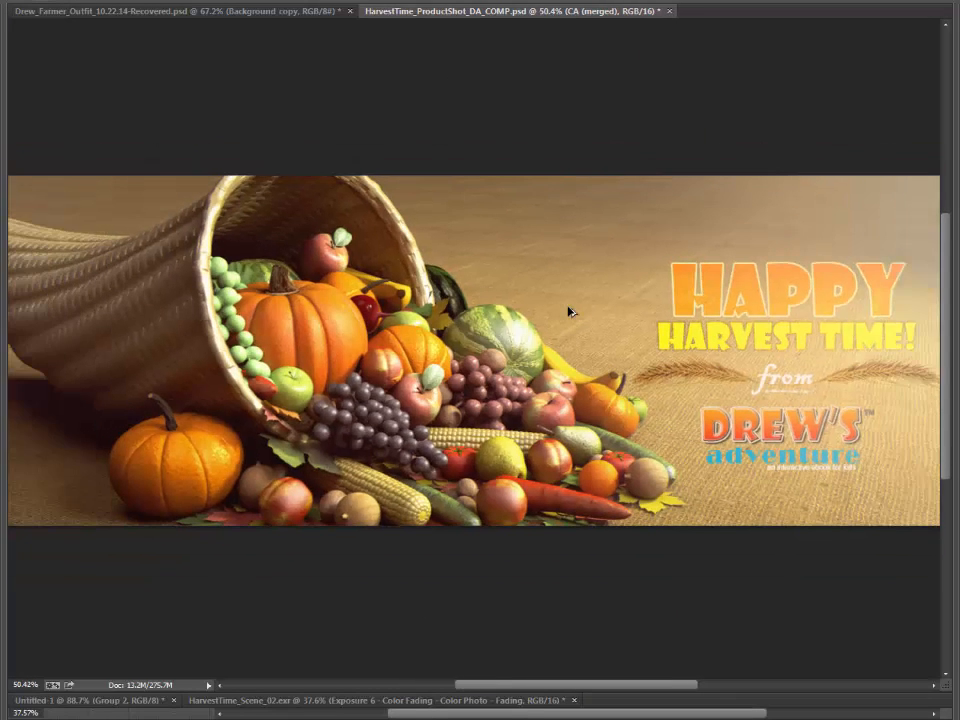
pyautogui.keyDown('alt'); pyautogui.scroll(1, 568, 312); pyautogui.keyUp('alt')
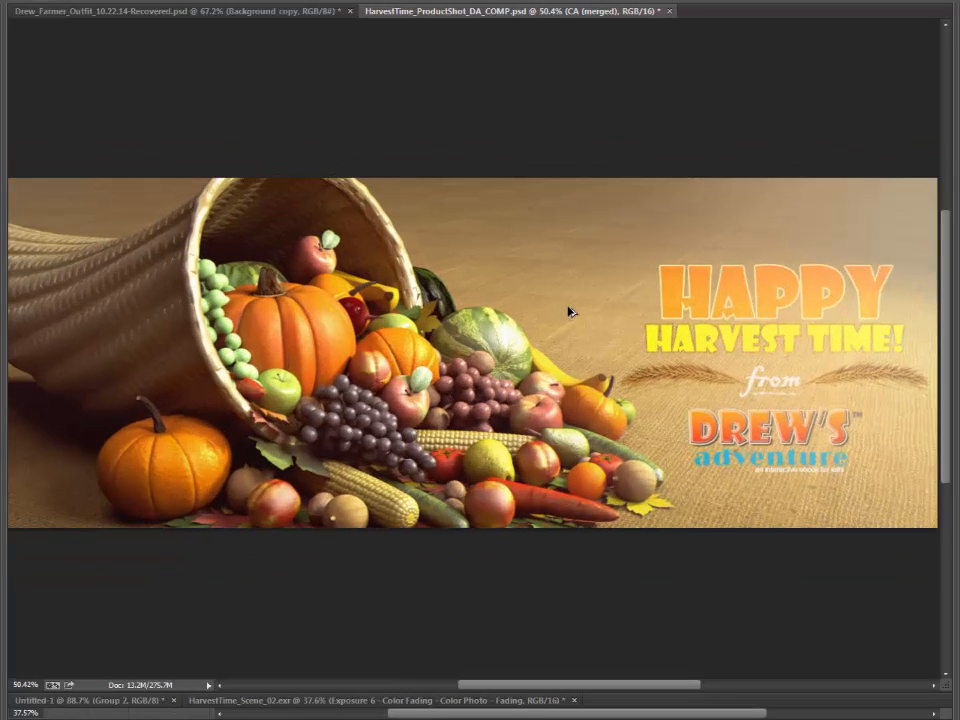